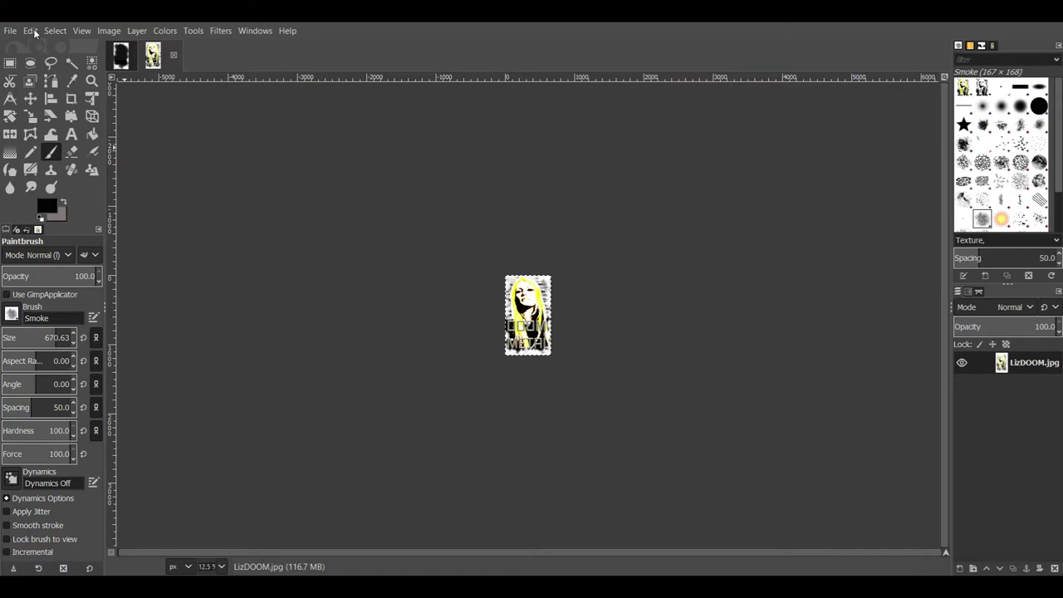
- On the smoke image, paint black Smoke-brush strokes over the faint yellow marks and white patches
{"action": "left_click", "coordinate": [122, 58]}
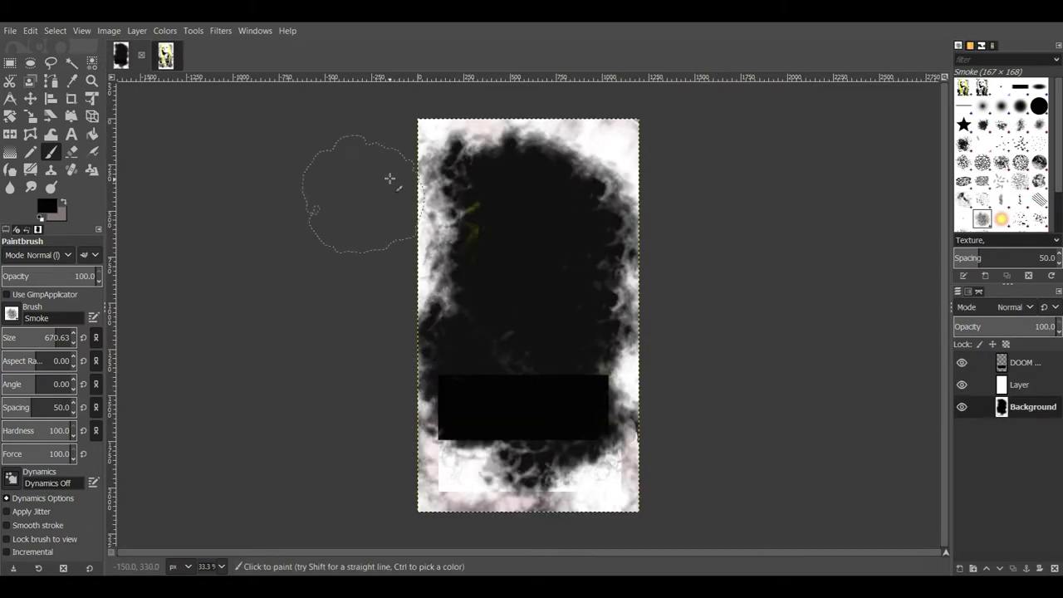
{"action": "mouse_move", "coordinate": [486, 222]}
{"action": "left_mouse_down"}
{"action": "mouse_move", "coordinate": [527, 317]}
{"action": "mouse_move", "coordinate": [505, 351]}
{"action": "left_mouse_up"}
{"action": "mouse_move", "coordinate": [525, 390]}
{"action": "left_mouse_down"}
{"action": "mouse_move", "coordinate": [498, 428]}
{"action": "mouse_move", "coordinate": [534, 449]}
{"action": "mouse_move", "coordinate": [611, 377]}
{"action": "mouse_move", "coordinate": [607, 287]}
{"action": "mouse_move", "coordinate": [581, 170]}
{"action": "mouse_move", "coordinate": [547, 293]}
{"action": "mouse_move", "coordinate": [495, 174]}
{"action": "mouse_move", "coordinate": [498, 213]}
{"action": "mouse_move", "coordinate": [471, 315]}
{"action": "mouse_move", "coordinate": [479, 290]}
{"action": "mouse_move", "coordinate": [501, 362]}
{"action": "mouse_move", "coordinate": [491, 435]}
{"action": "mouse_move", "coordinate": [522, 441]}
{"action": "mouse_move", "coordinate": [484, 446]}
{"action": "mouse_move", "coordinate": [565, 427]}
{"action": "left_mouse_up"}
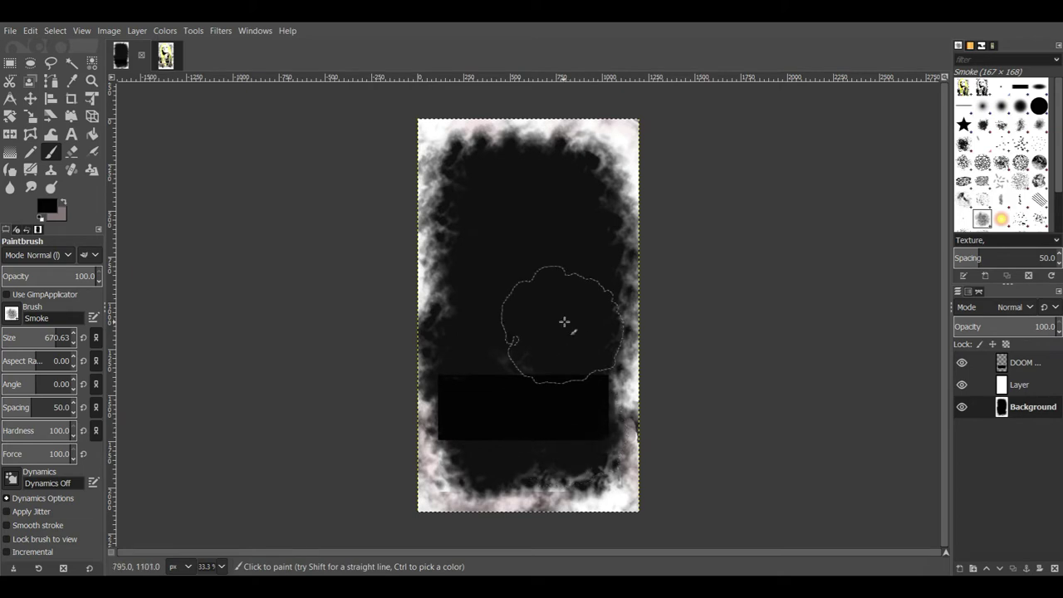
- Brush grey smoke over the top, right, left and upper-left edges of the Background layer
{"action": "left_click", "coordinate": [64, 203]}
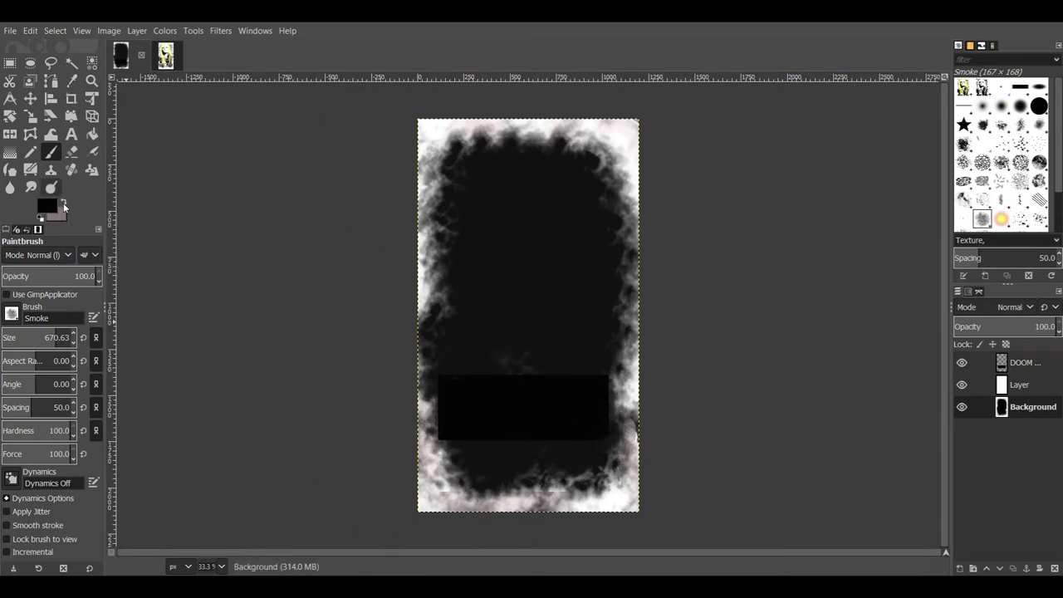
{"action": "mouse_move", "coordinate": [405, 226]}
{"action": "left_mouse_down"}
{"action": "mouse_move", "coordinate": [476, 171]}
{"action": "mouse_move", "coordinate": [538, 155]}
{"action": "mouse_move", "coordinate": [619, 182]}
{"action": "mouse_move", "coordinate": [616, 252]}
{"action": "mouse_move", "coordinate": [644, 500]}
{"action": "mouse_move", "coordinate": [524, 485]}
{"action": "mouse_move", "coordinate": [446, 479]}
{"action": "left_mouse_up"}
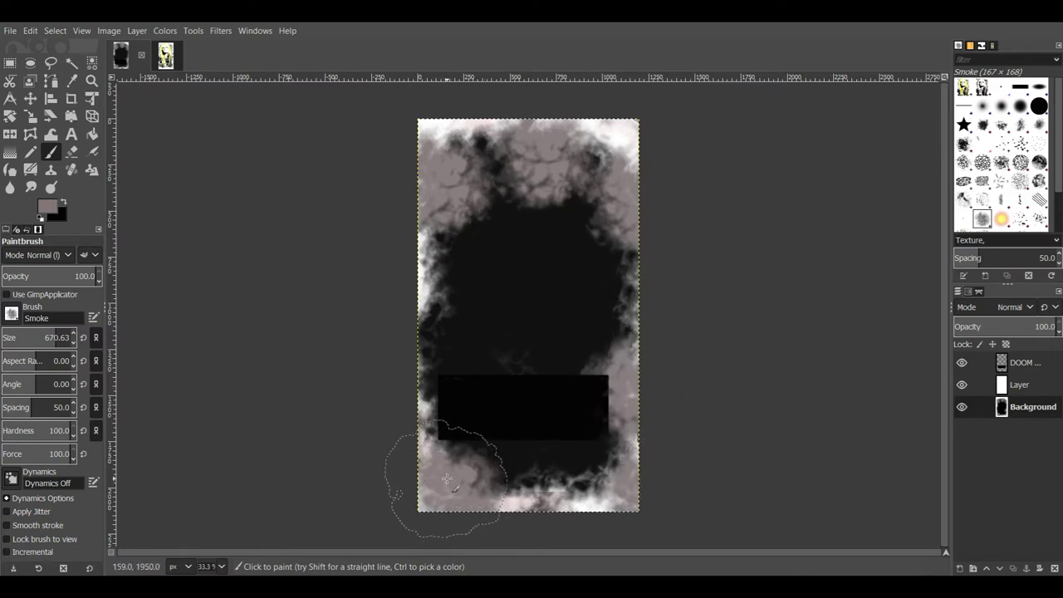
{"action": "left_click", "coordinate": [1009, 361]}
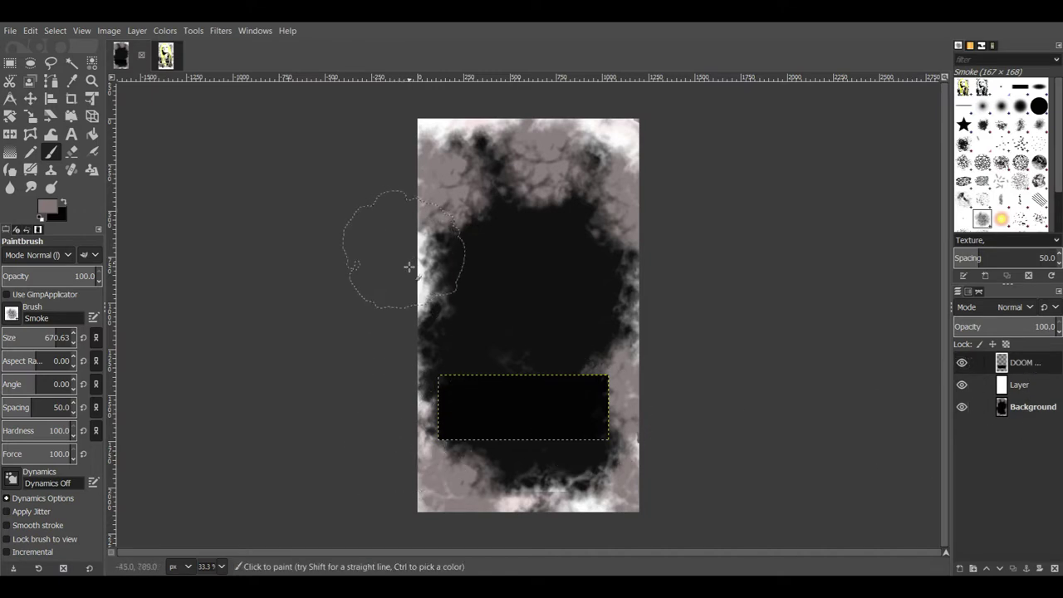
{"action": "left_click", "coordinate": [1027, 410]}
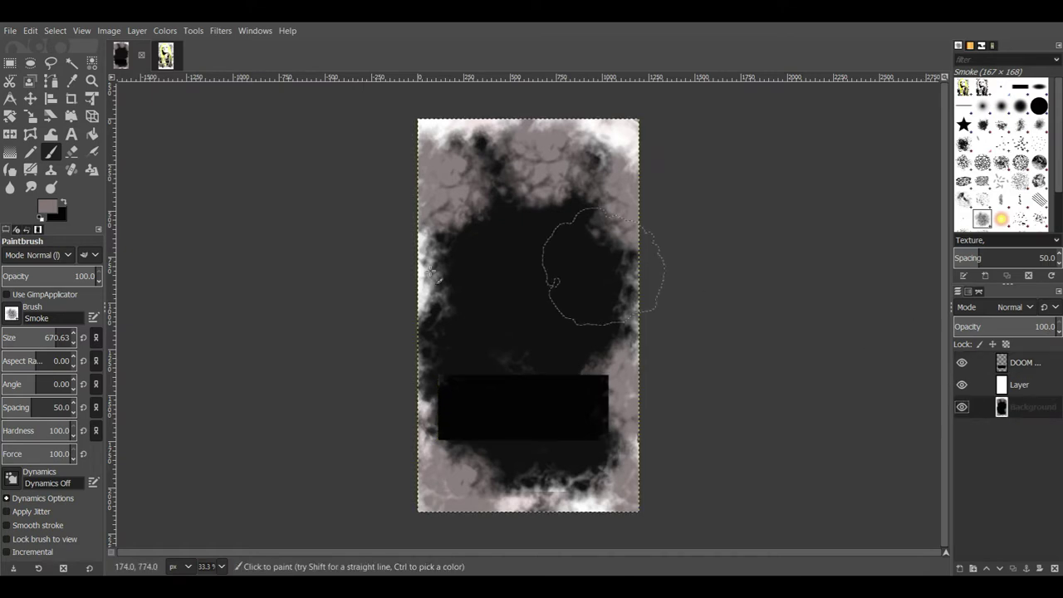
{"action": "left_click", "coordinate": [428, 306]}
{"action": "left_click", "coordinate": [463, 163]}
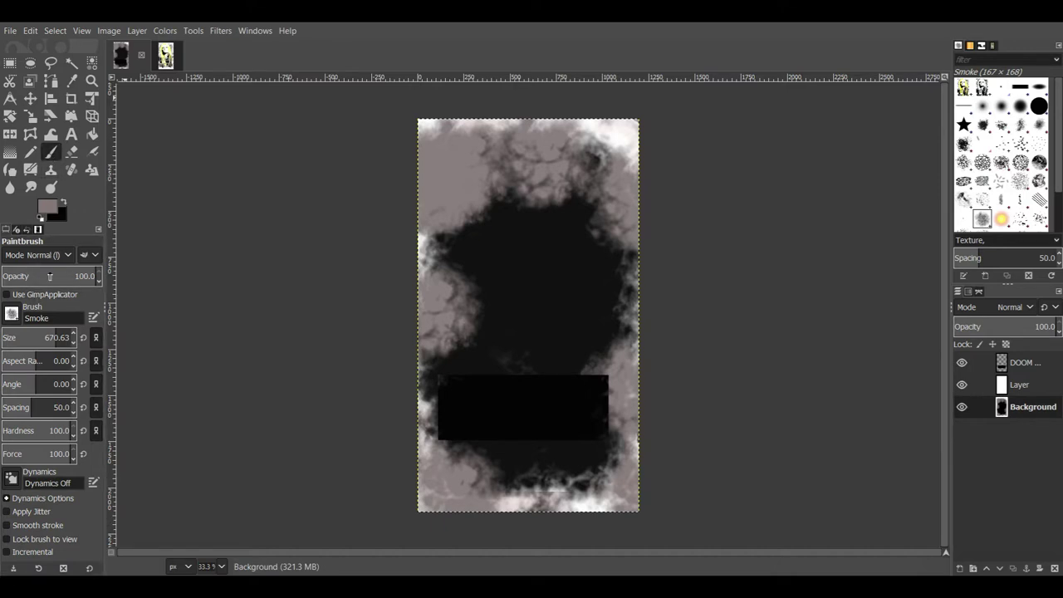
- Review the brush choices and pick dark red 733939 as the foreground colour
{"action": "left_click", "coordinate": [12, 314]}
{"action": "left_click", "coordinate": [13, 316]}
{"action": "left_click", "coordinate": [55, 212]}
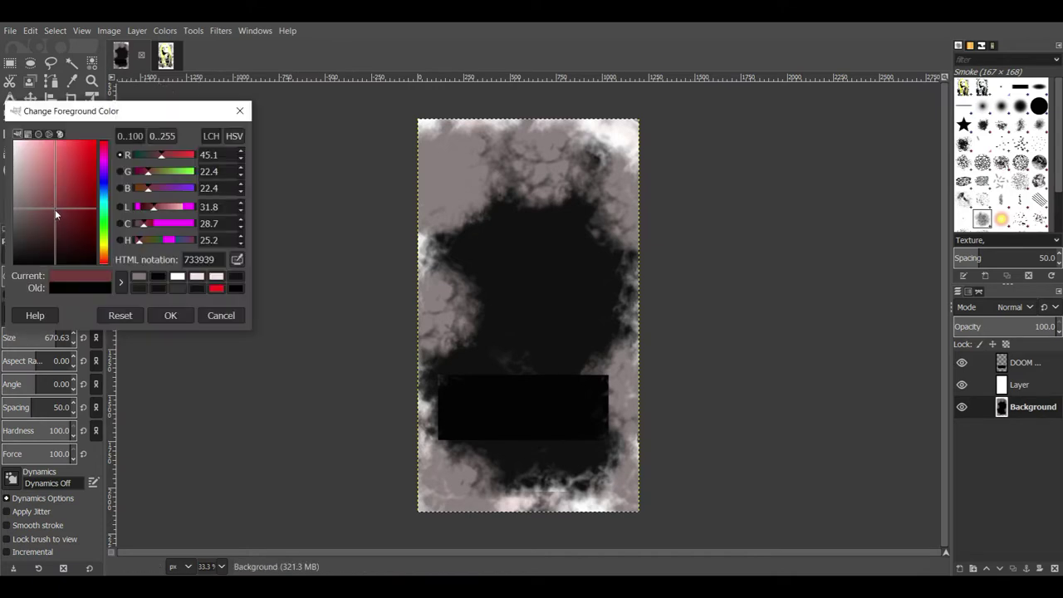
- Set the foreground to near-white fafafa and dab white smoke along the top, right and lower edges
{"action": "left_click_drag", "start_coordinate": [54, 214], "coordinate": [14, 145]}
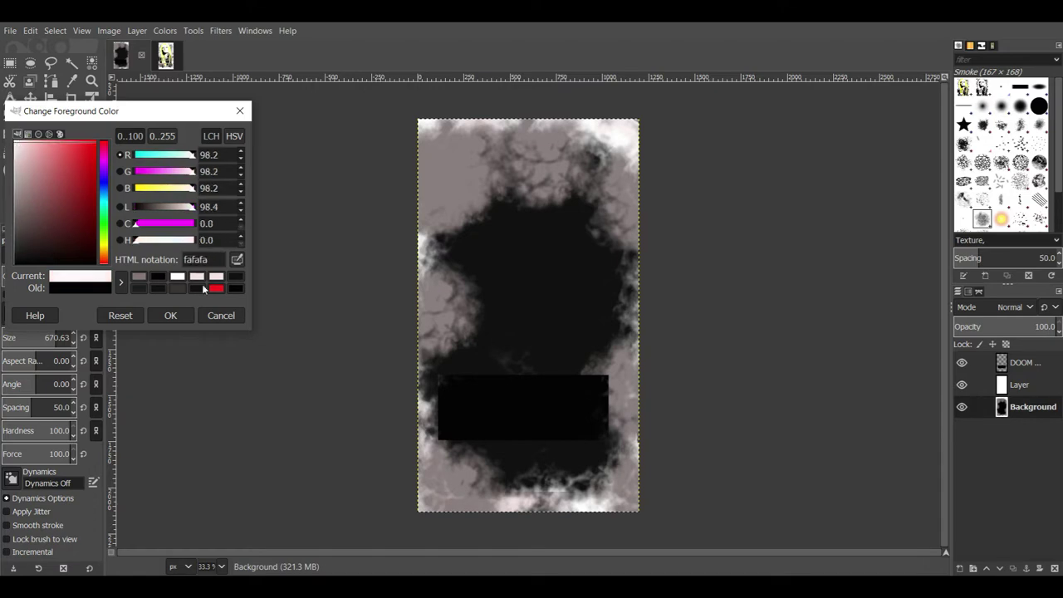
{"action": "left_click", "coordinate": [168, 318]}
{"action": "left_click", "coordinate": [469, 170]}
{"action": "left_click", "coordinate": [581, 189]}
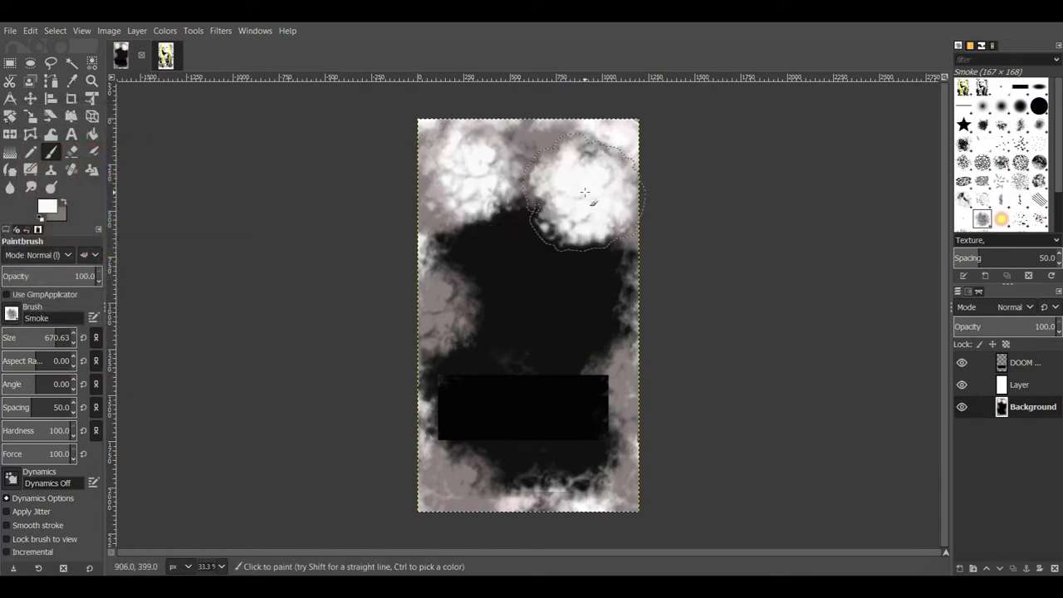
{"action": "left_click", "coordinate": [643, 375]}
{"action": "left_click", "coordinate": [598, 469]}
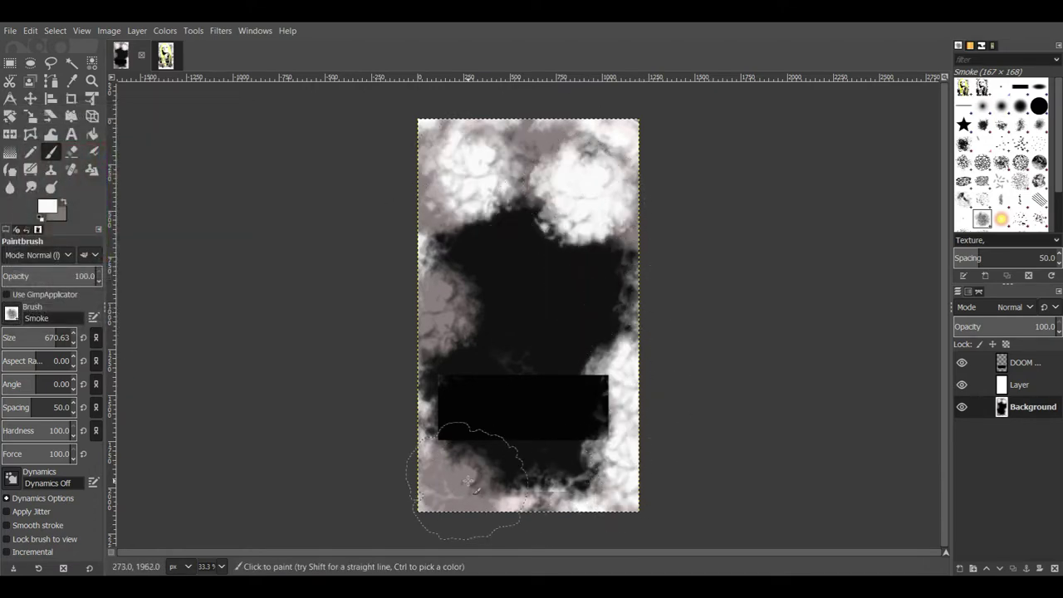
{"action": "left_click", "coordinate": [470, 475]}
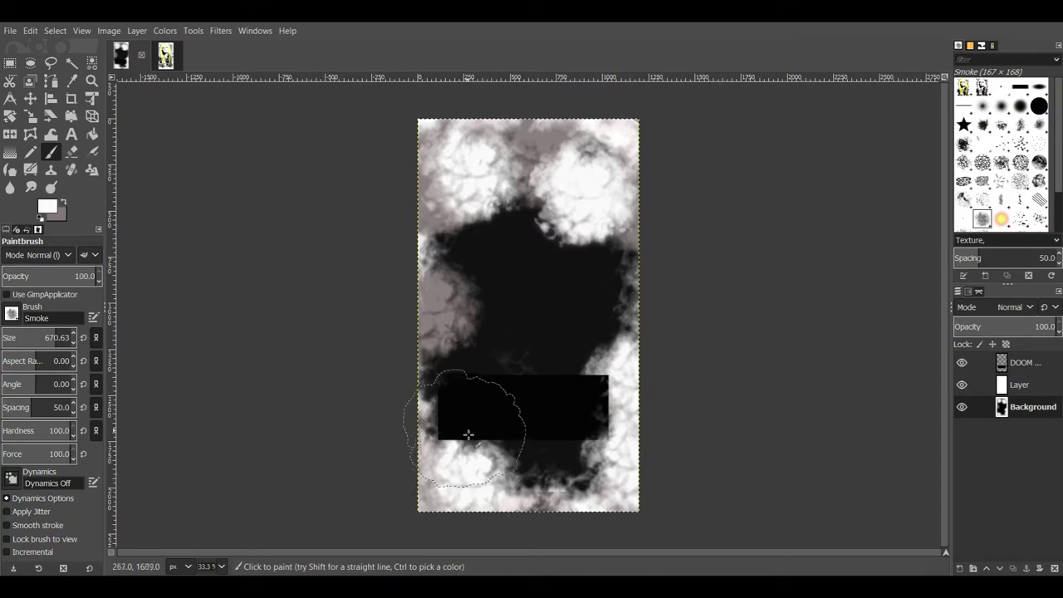
- Undo a stray white dab made on the DOOM layer and return to the Background layer
{"action": "left_click", "coordinate": [1030, 360]}
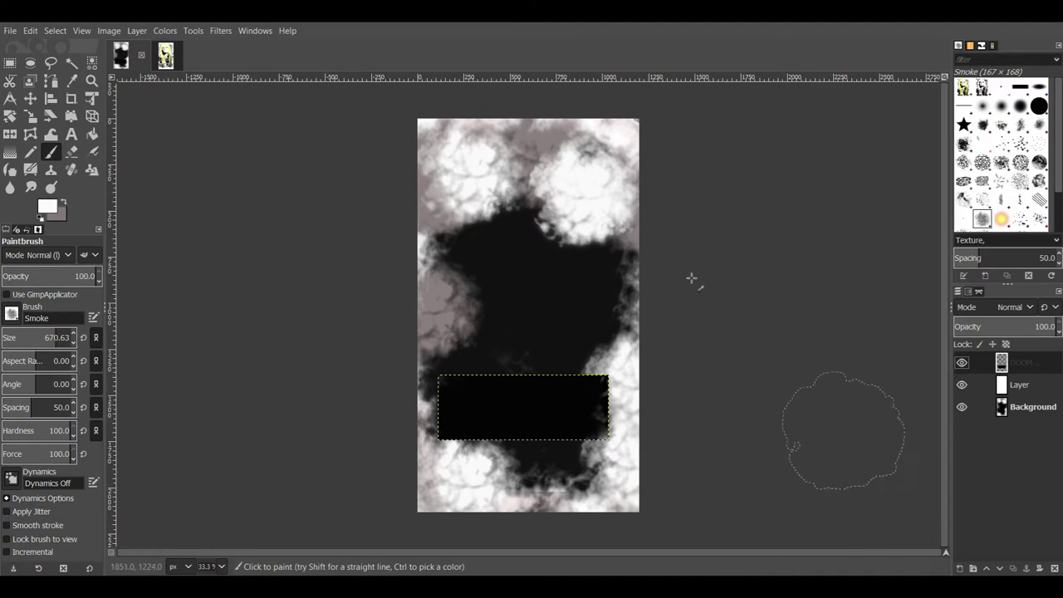
{"action": "left_click", "coordinate": [469, 346]}
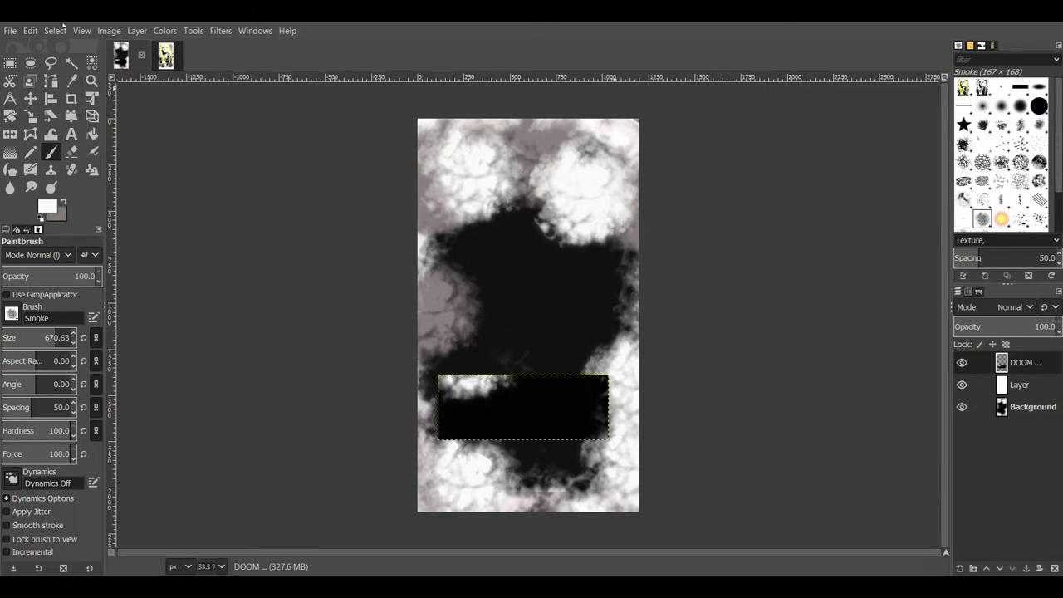
{"action": "left_click", "coordinate": [31, 31]}
{"action": "left_click", "coordinate": [41, 45]}
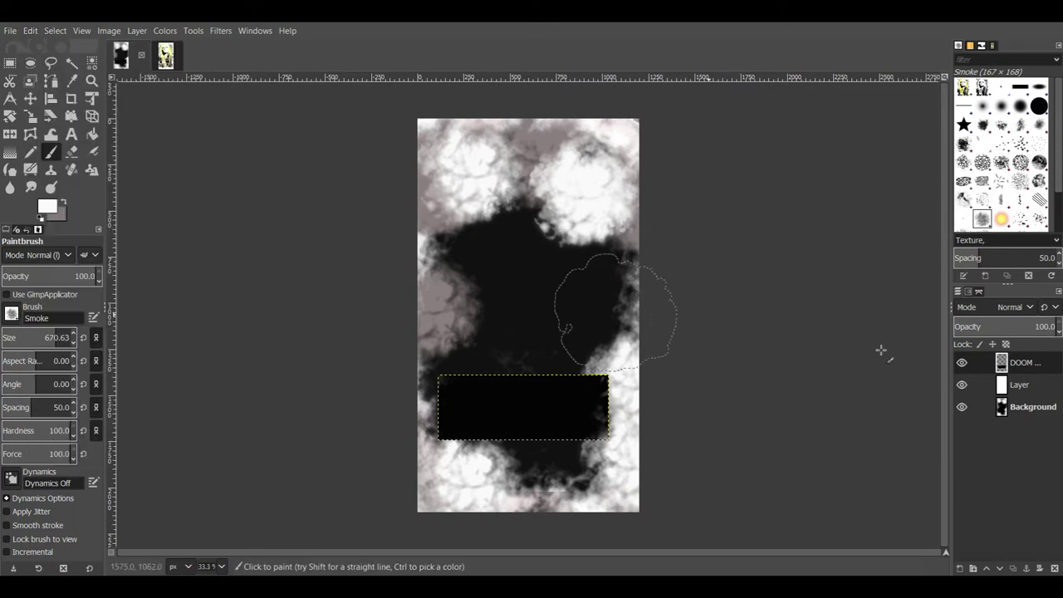
{"action": "left_click", "coordinate": [1019, 409]}
- Add white smoke on the left-middle, right, top-right and below-bar edges
{"action": "left_click", "coordinate": [455, 330]}
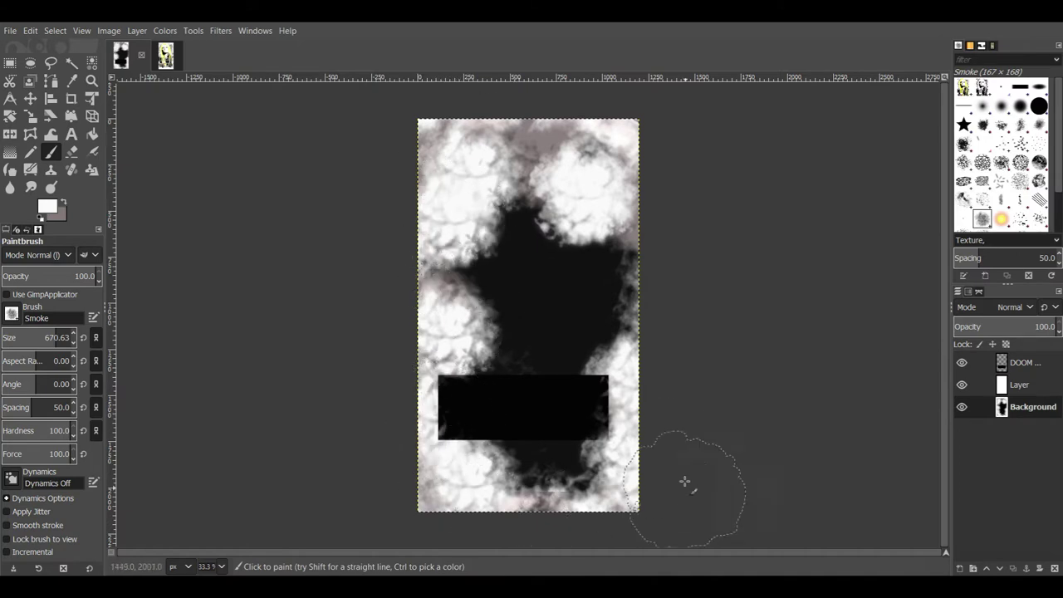
{"action": "left_click", "coordinate": [625, 341]}
{"action": "left_click", "coordinate": [603, 247]}
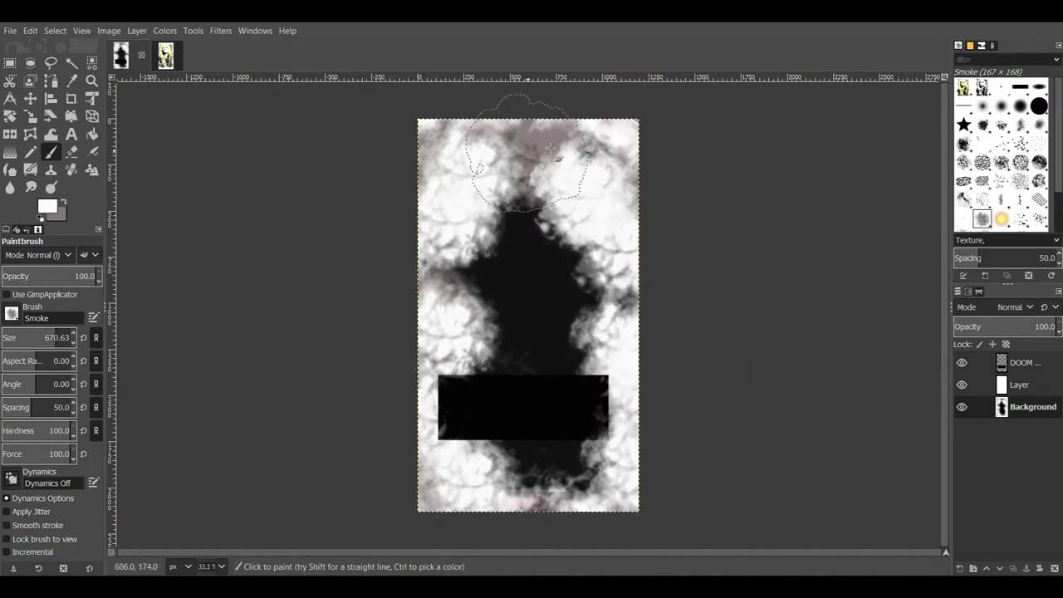
{"action": "left_click", "coordinate": [604, 148]}
{"action": "left_click", "coordinate": [564, 472]}
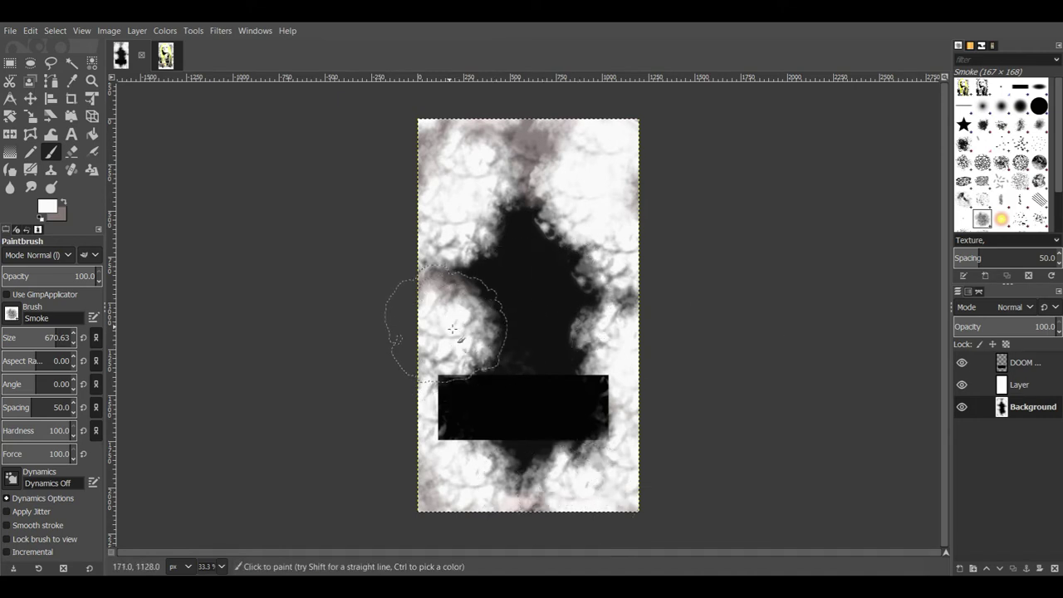
{"action": "left_click", "coordinate": [50, 208]}
{"action": "left_click", "coordinate": [49, 208]}
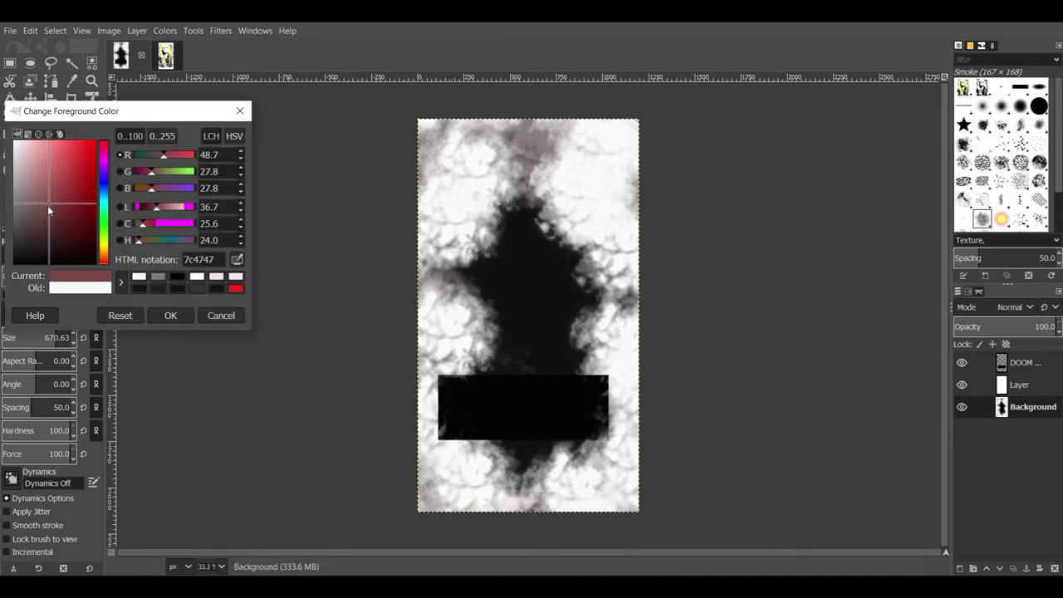
- Set the foreground to near-black 020202 and darken the middle and right of the dark shape
{"action": "left_click_drag", "start_coordinate": [48, 210], "coordinate": [17, 264]}
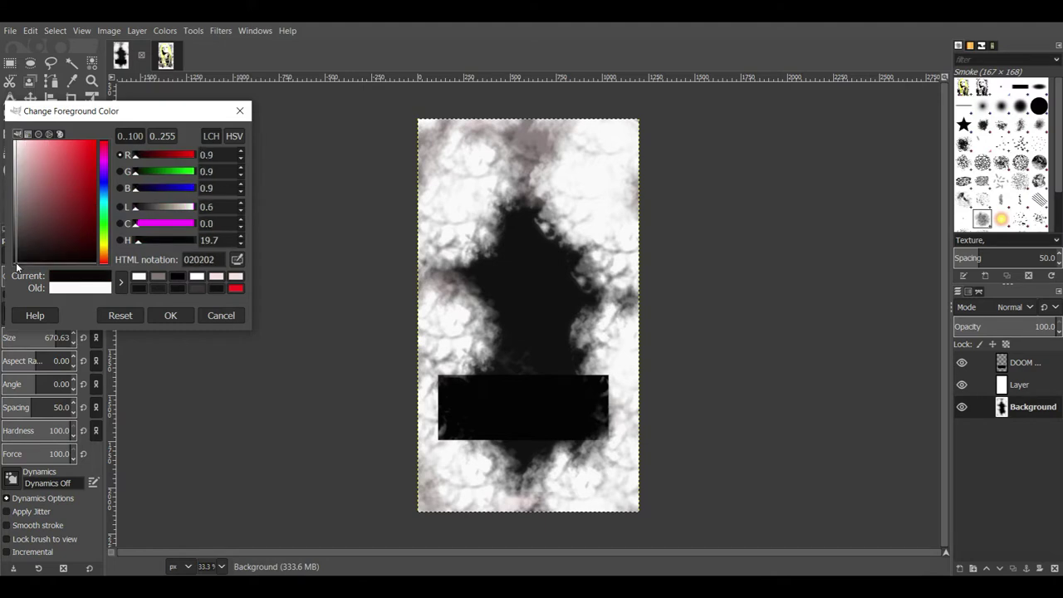
{"action": "left_click", "coordinate": [164, 317]}
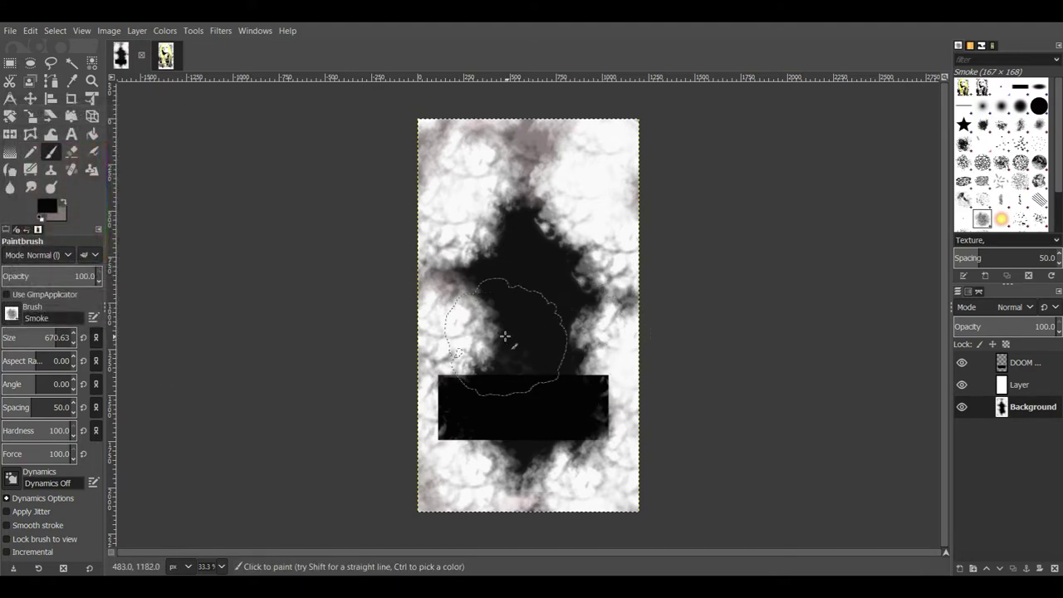
{"action": "left_click", "coordinate": [489, 283]}
{"action": "left_click", "coordinate": [505, 240]}
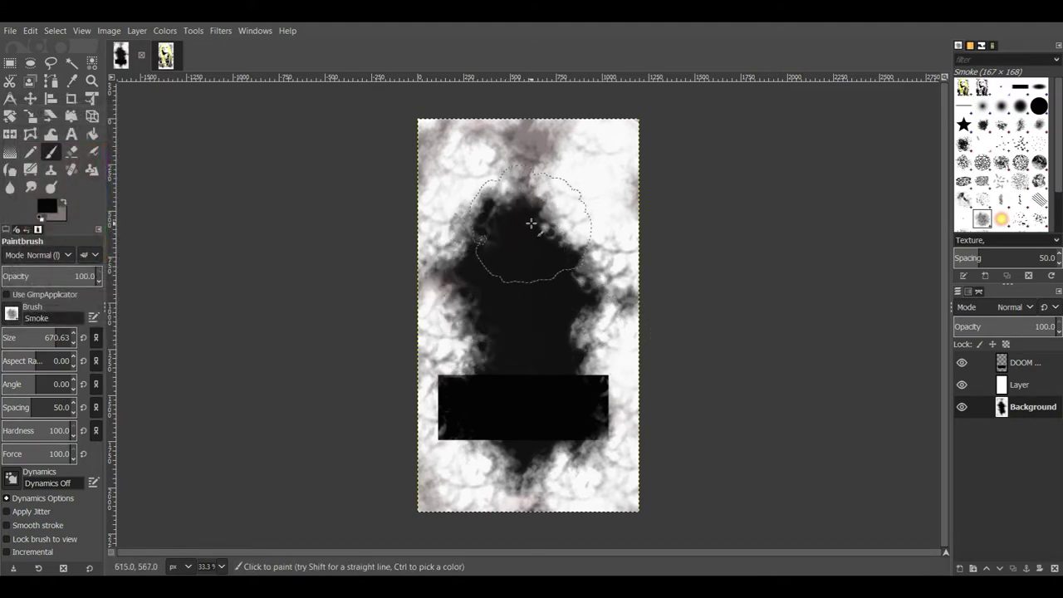
{"action": "left_click", "coordinate": [536, 227]}
{"action": "left_click", "coordinate": [557, 280]}
{"action": "left_click", "coordinate": [562, 311]}
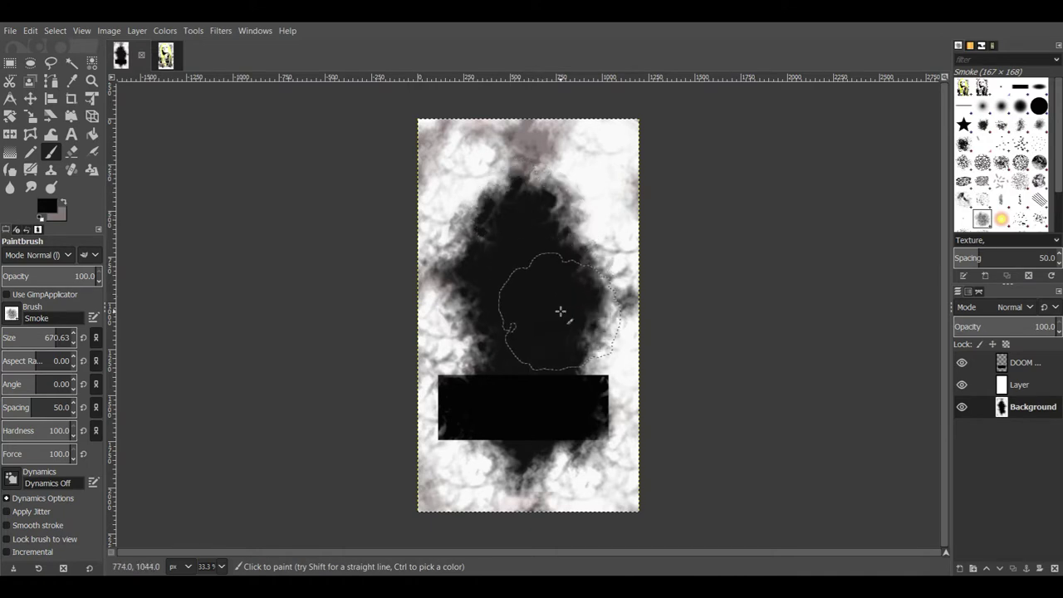
- Widen the dark shape with black smoke toward the top, sides and below the bar, then return to LizDOOM.jpg
{"action": "left_click", "coordinate": [570, 249]}
{"action": "left_click", "coordinate": [482, 254]}
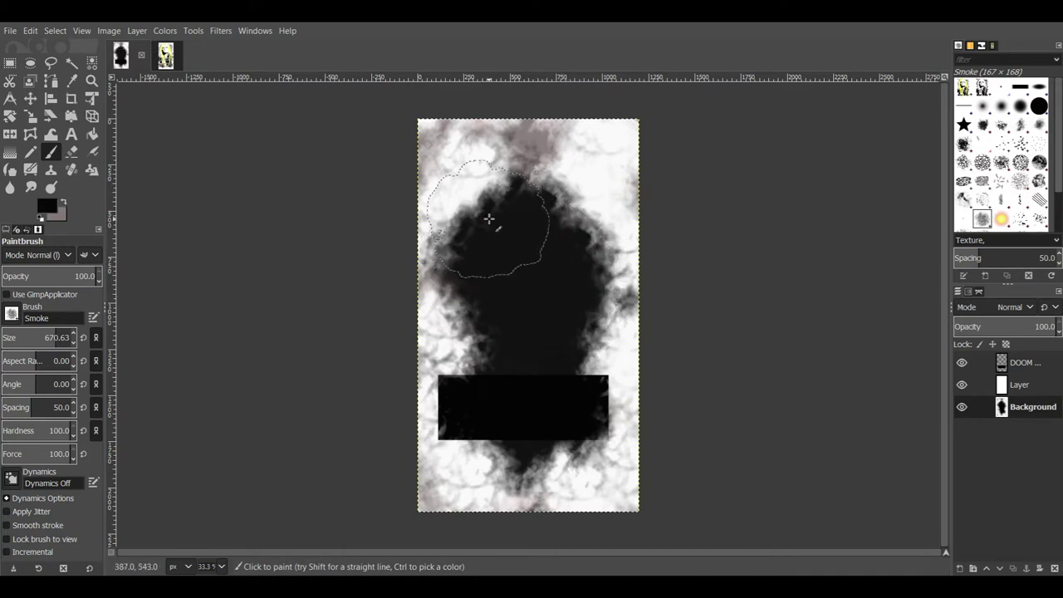
{"action": "left_click", "coordinate": [491, 219]}
{"action": "left_click", "coordinate": [563, 252]}
{"action": "left_click", "coordinate": [503, 423]}
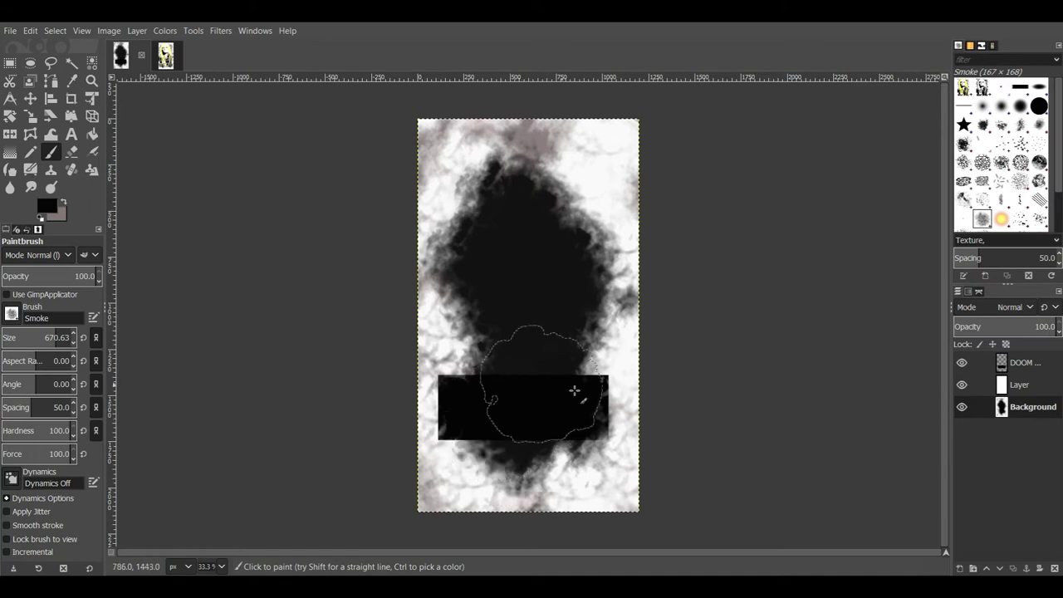
{"action": "left_click", "coordinate": [490, 340]}
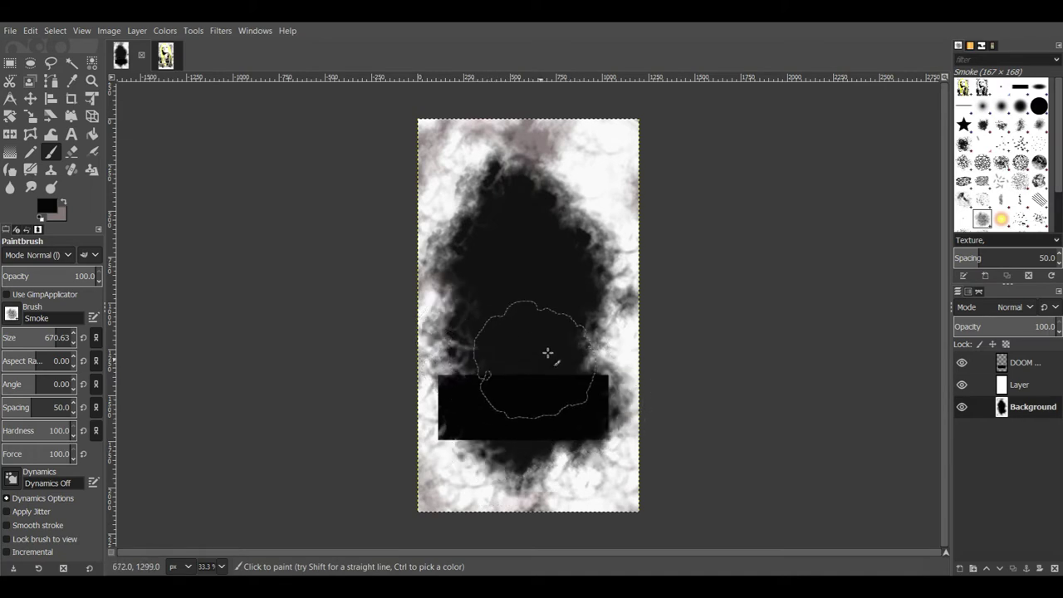
{"action": "left_click", "coordinate": [553, 225]}
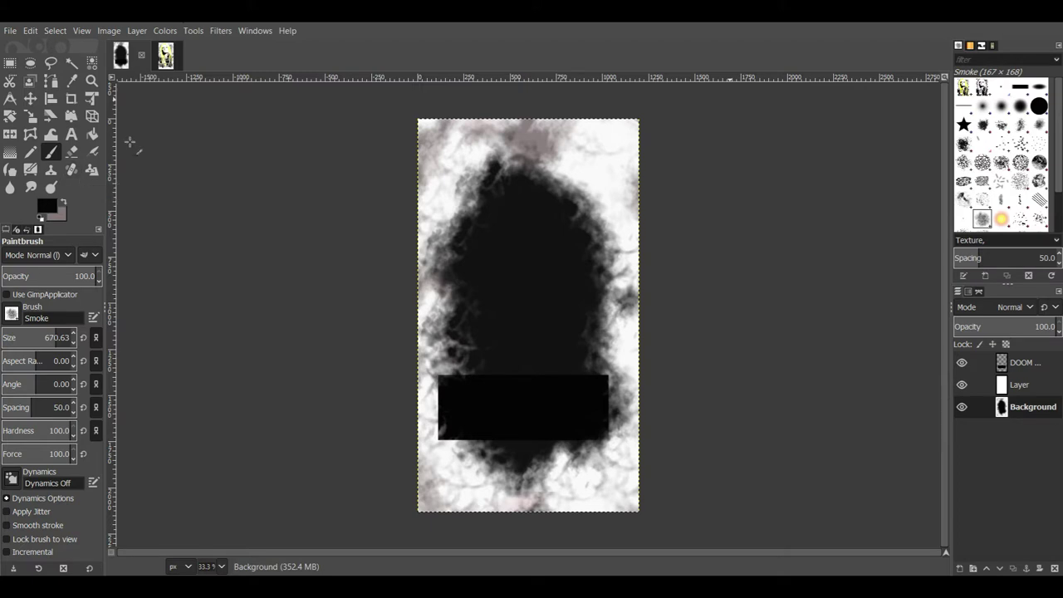
{"action": "left_click", "coordinate": [165, 54]}
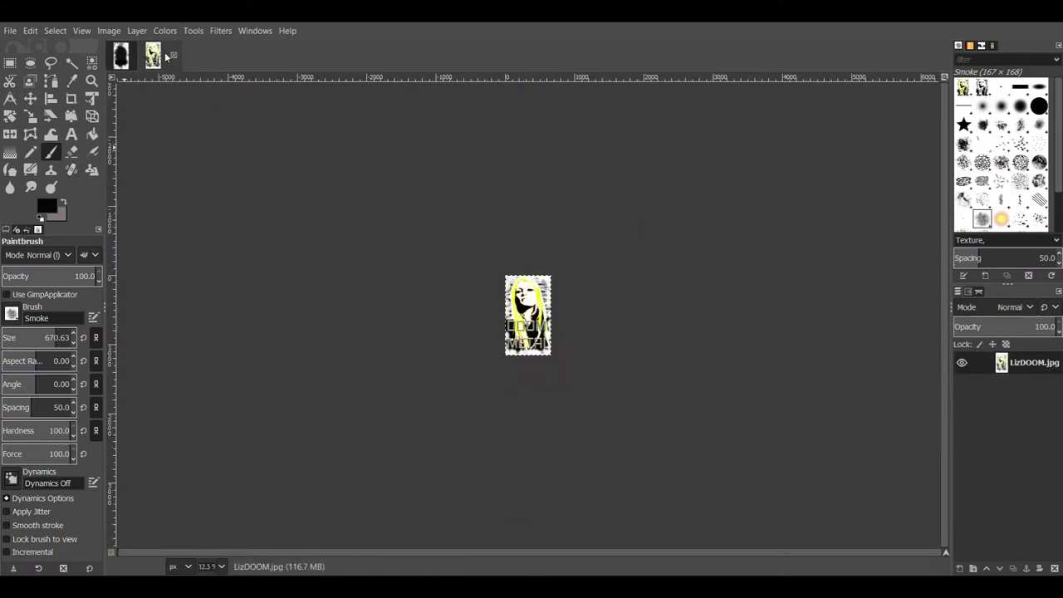
- Select the whole LizDOOM.jpg portrait and copy it
{"action": "left_click", "coordinate": [55, 30]}
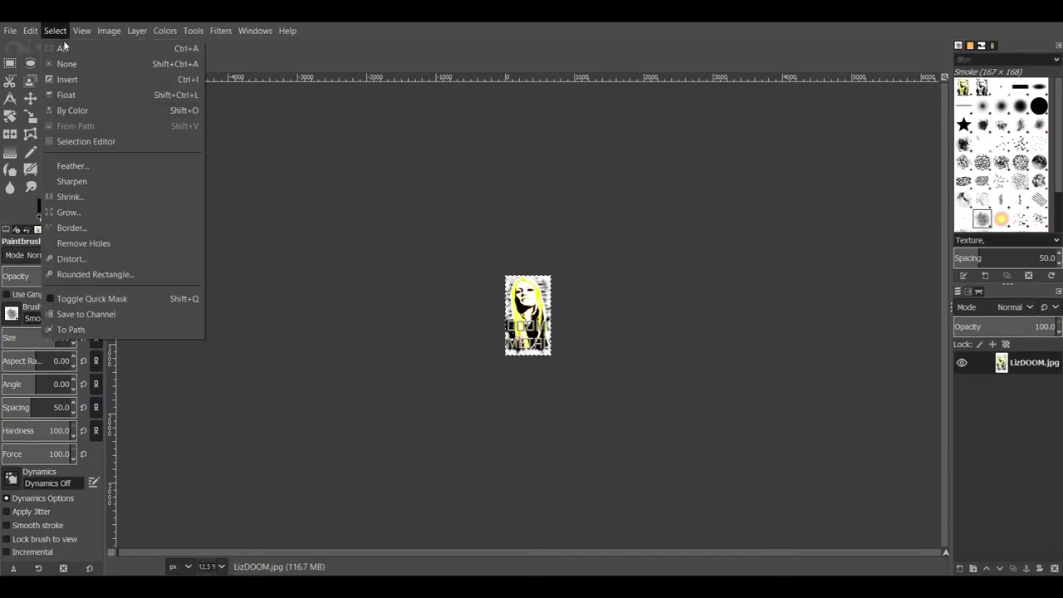
{"action": "left_click", "coordinate": [63, 47]}
{"action": "left_click", "coordinate": [30, 30]}
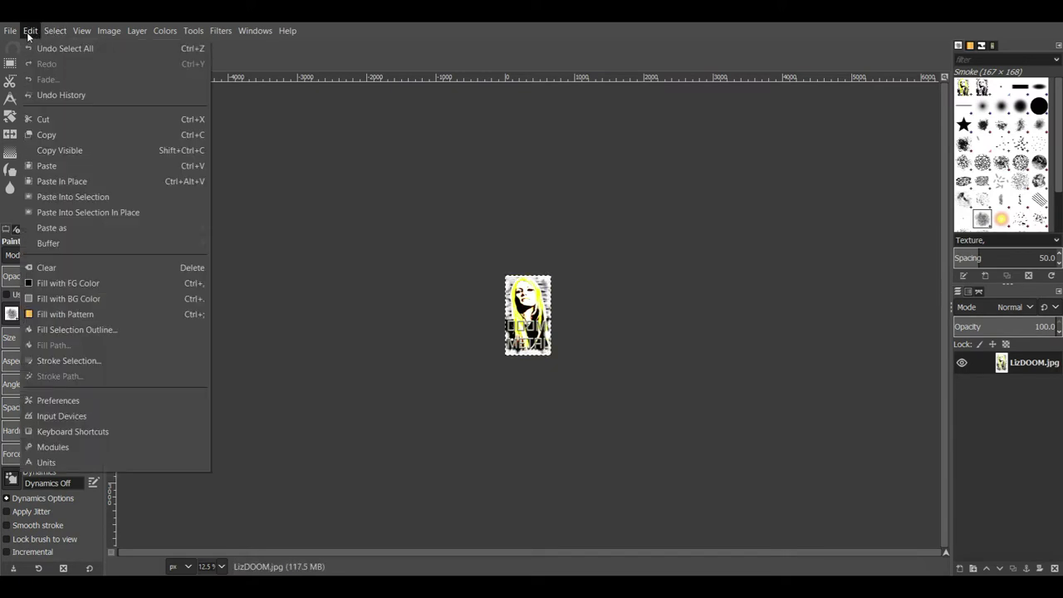
{"action": "left_click", "coordinate": [48, 135]}
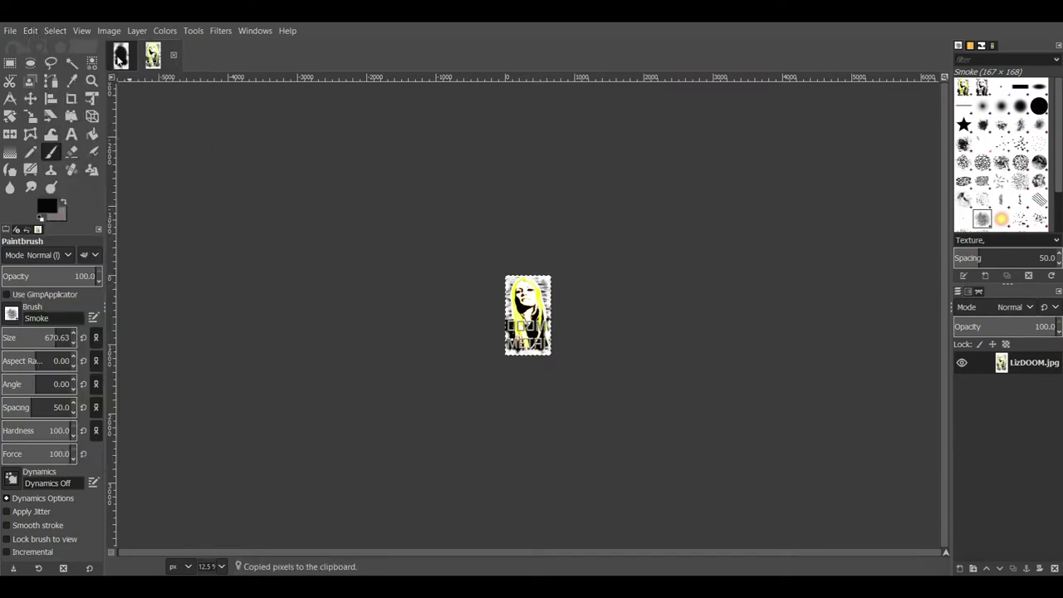
- Paste the portrait into the smoke image as a floating selection
{"action": "left_click", "coordinate": [120, 56]}
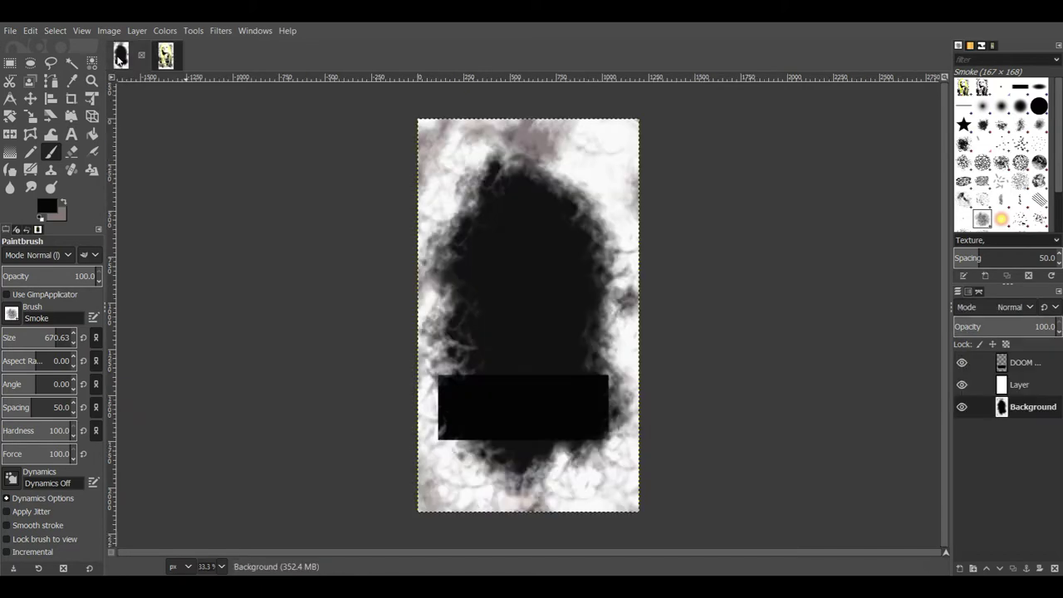
{"action": "left_click", "coordinate": [27, 32]}
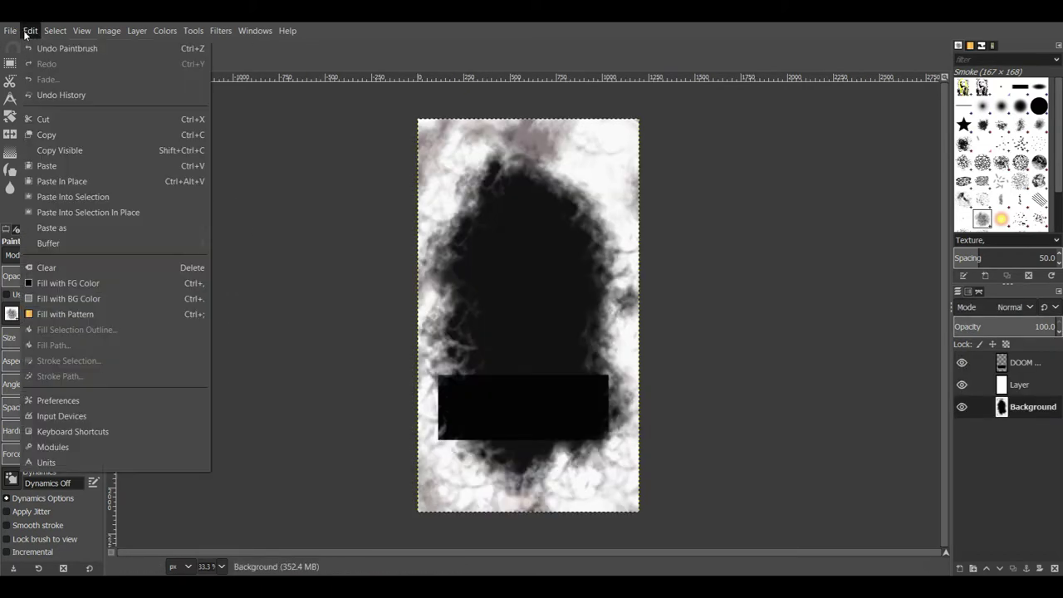
{"action": "left_click", "coordinate": [50, 166]}
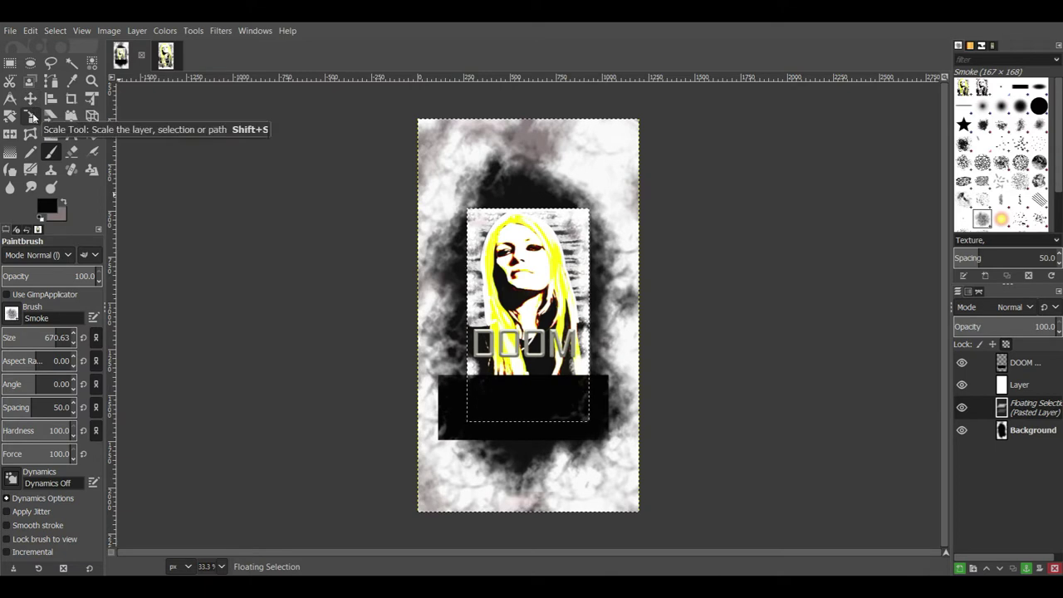
{"action": "left_click", "coordinate": [31, 116]}
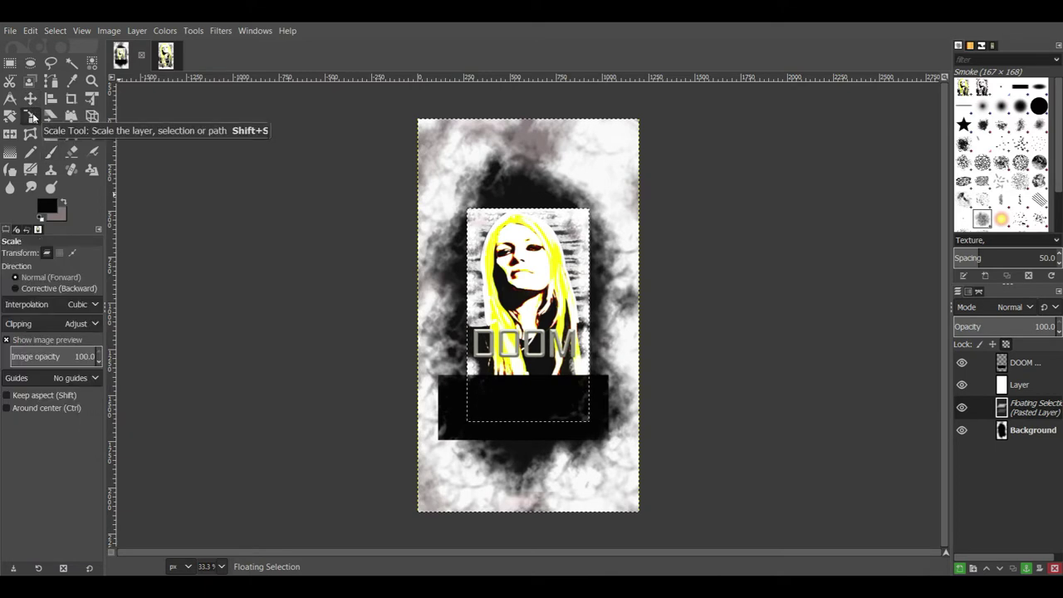
- Scale the pasted portrait to about 963 × 2334 px to fill the canvas, and hide the DOOM layer
{"action": "left_click", "coordinate": [490, 225]}
{"action": "left_click_drag", "start_coordinate": [471, 213], "coordinate": [454, 171]}
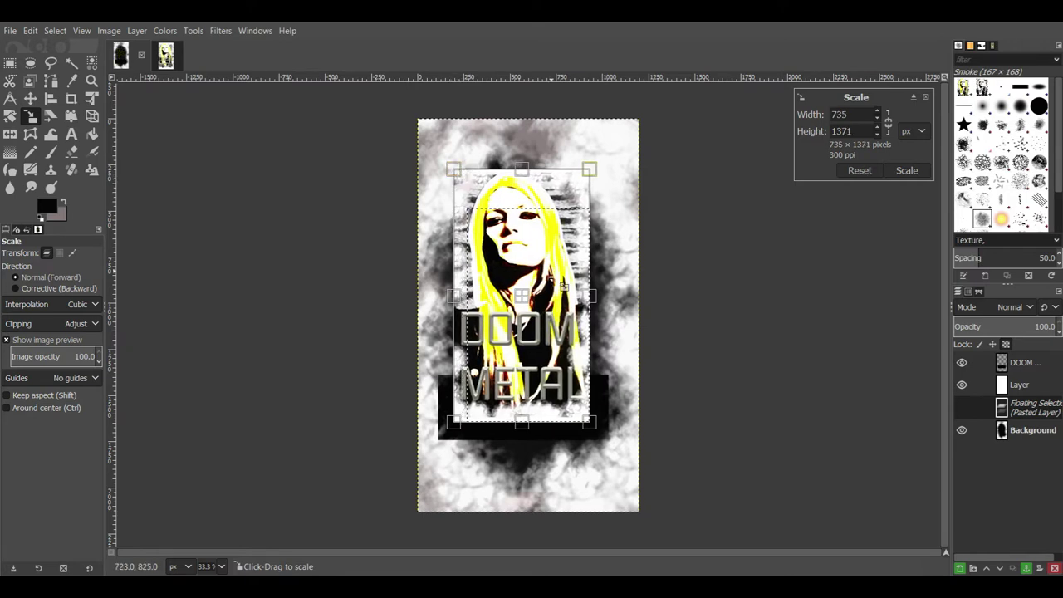
{"action": "left_click_drag", "start_coordinate": [600, 432], "coordinate": [629, 571]}
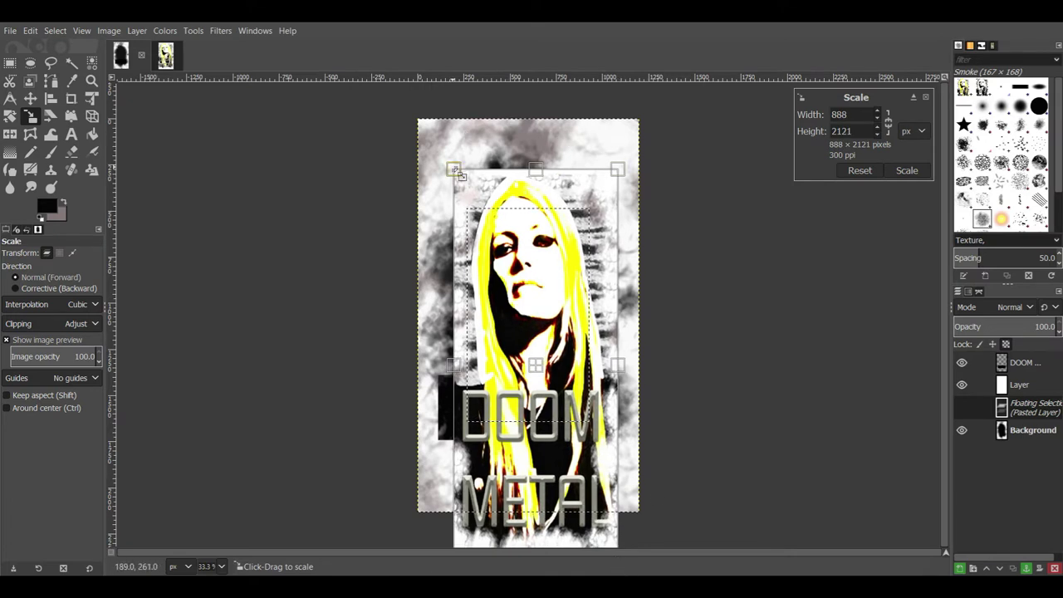
{"action": "left_click_drag", "start_coordinate": [458, 171], "coordinate": [446, 134]}
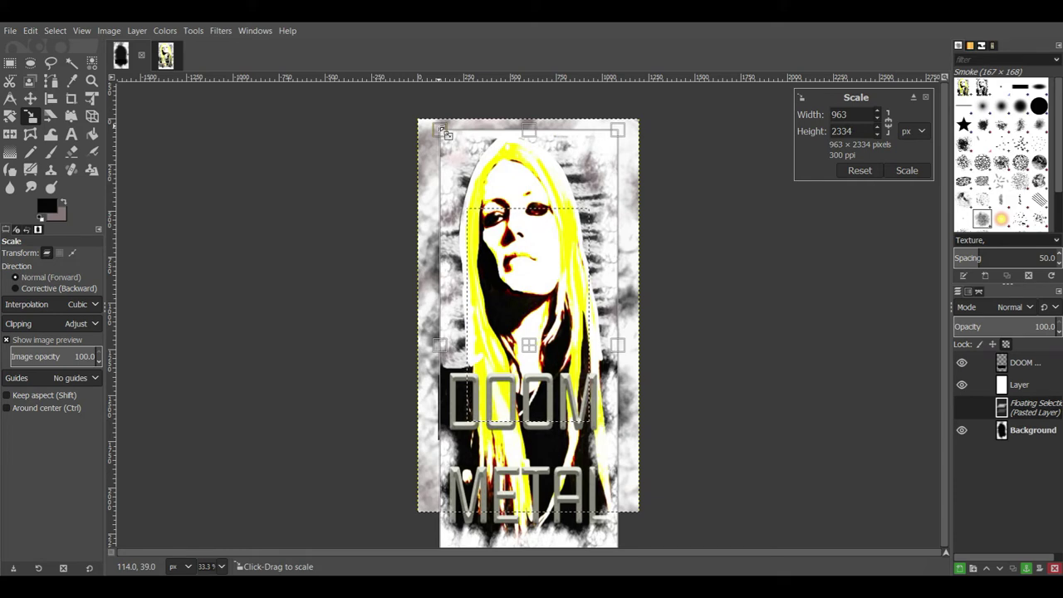
{"action": "left_click", "coordinate": [10, 64]}
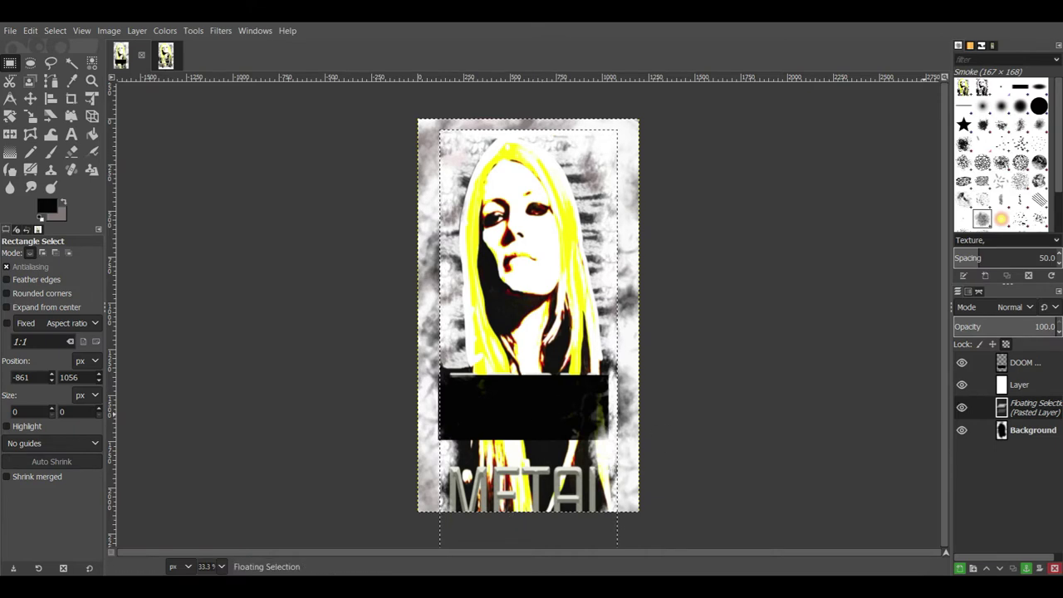
{"action": "left_click", "coordinate": [961, 363]}
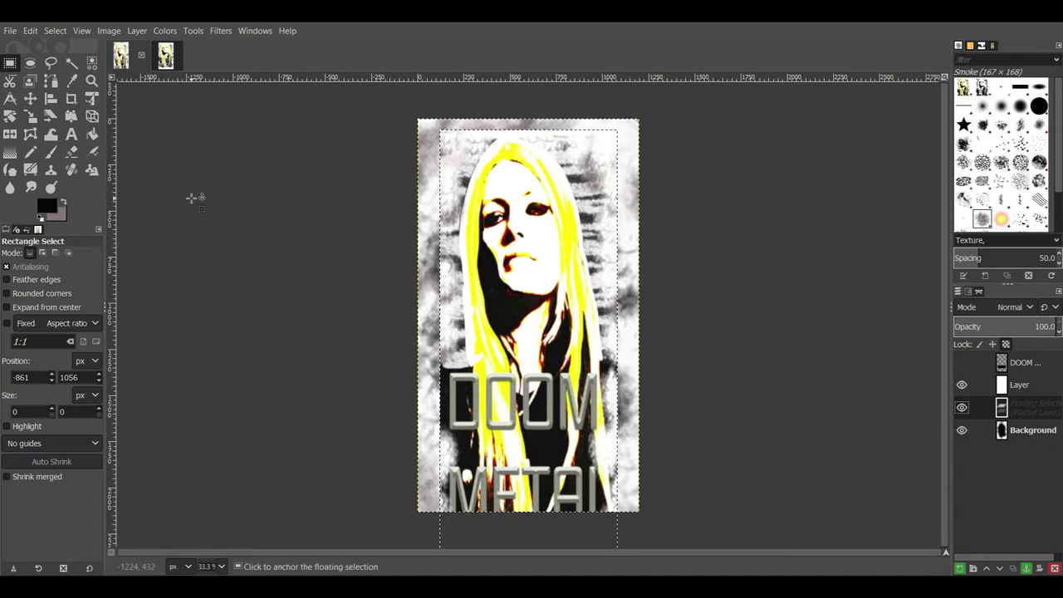
{"action": "left_click", "coordinate": [51, 152]}
- Paint dark smoke over the DOOM METAL lettering, then set white as the paint colour
{"action": "mouse_move", "coordinate": [554, 433]}
{"action": "left_mouse_down"}
{"action": "mouse_move", "coordinate": [540, 449]}
{"action": "mouse_move", "coordinate": [506, 415]}
{"action": "mouse_move", "coordinate": [514, 407]}
{"action": "mouse_move", "coordinate": [491, 424]}
{"action": "mouse_move", "coordinate": [511, 444]}
{"action": "mouse_move", "coordinate": [565, 440]}
{"action": "mouse_move", "coordinate": [531, 498]}
{"action": "mouse_move", "coordinate": [475, 448]}
{"action": "mouse_move", "coordinate": [474, 407]}
{"action": "left_mouse_up"}
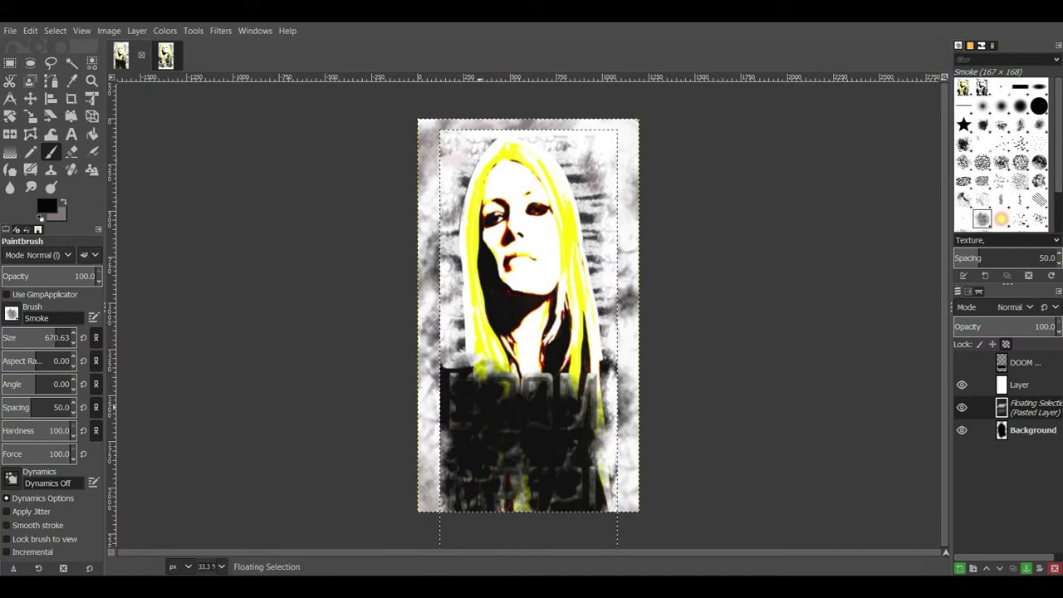
{"action": "left_click", "coordinate": [53, 209]}
{"action": "left_click_drag", "start_coordinate": [19, 150], "coordinate": [14, 143]}
{"action": "left_click", "coordinate": [170, 315]}
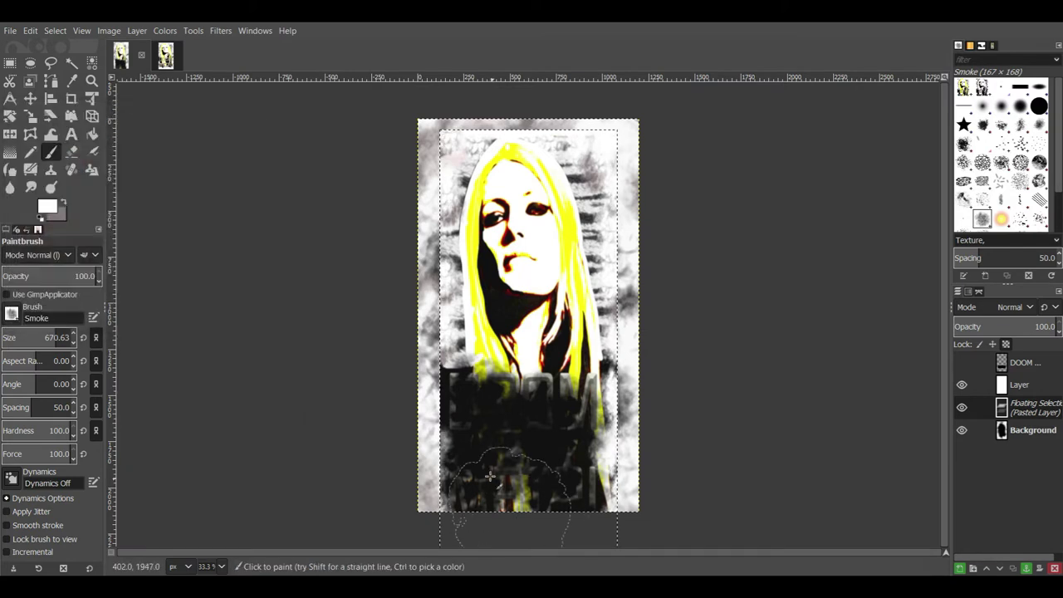
- Stamp white smoke over the lower poster and lower right, then show the DOOM layer again
{"action": "left_click", "coordinate": [480, 463]}
{"action": "left_click", "coordinate": [582, 503]}
{"action": "left_click", "coordinate": [581, 503]}
{"action": "left_click", "coordinate": [581, 504]}
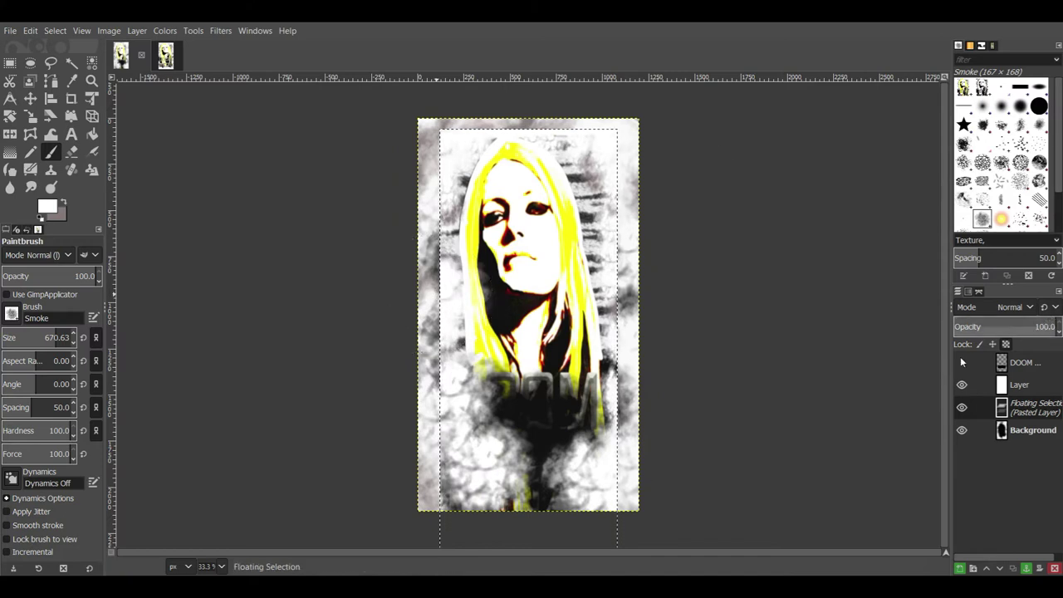
{"action": "left_click", "coordinate": [604, 434]}
{"action": "left_click", "coordinate": [604, 434]}
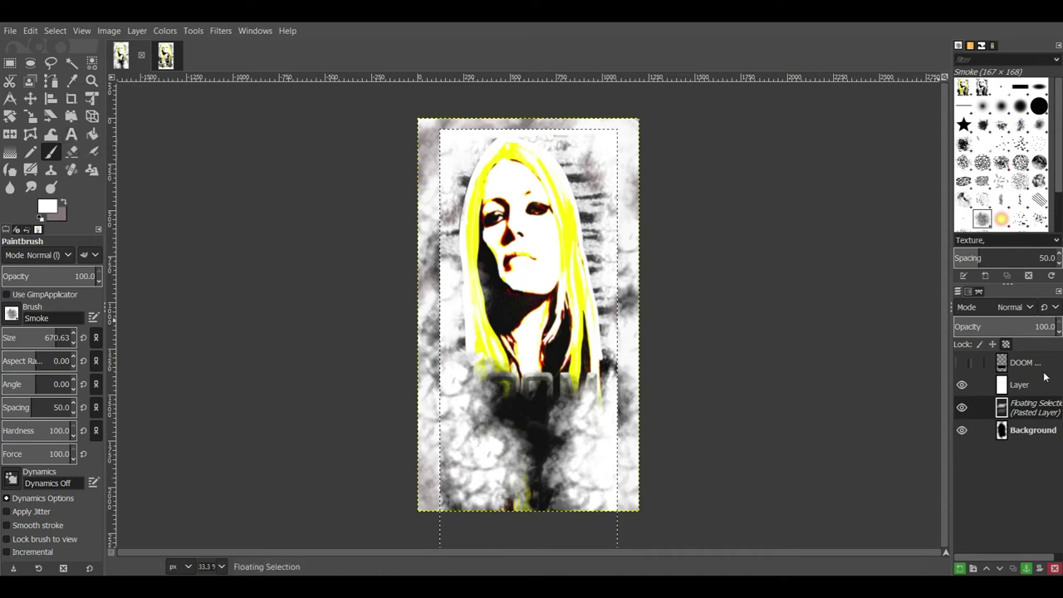
{"action": "left_click", "coordinate": [962, 363]}
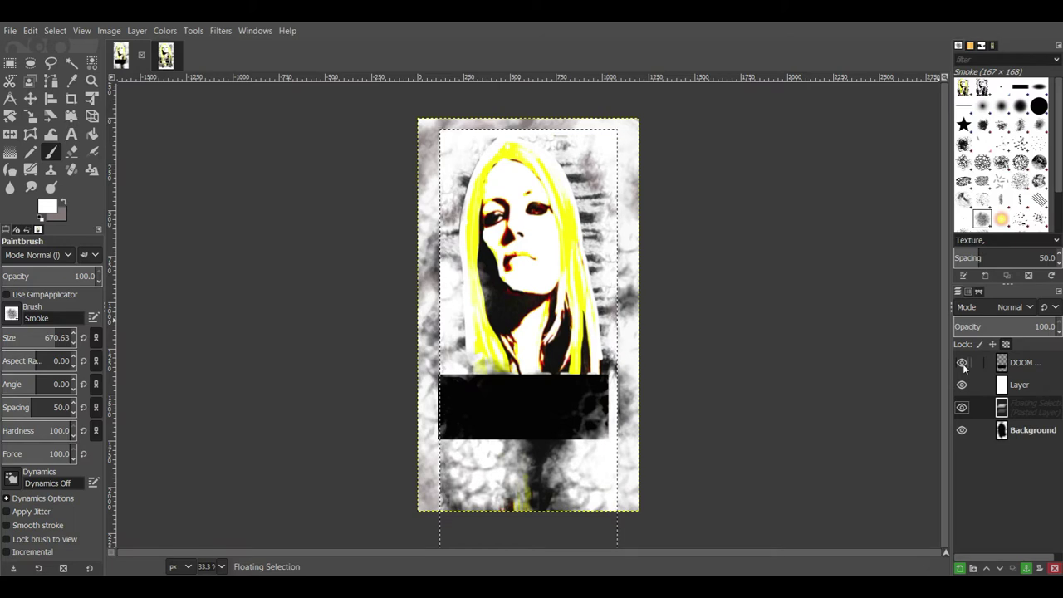
- Hide the DOOM layer and draw a text box across the lower poster
{"action": "key", "text": "shift+o"}
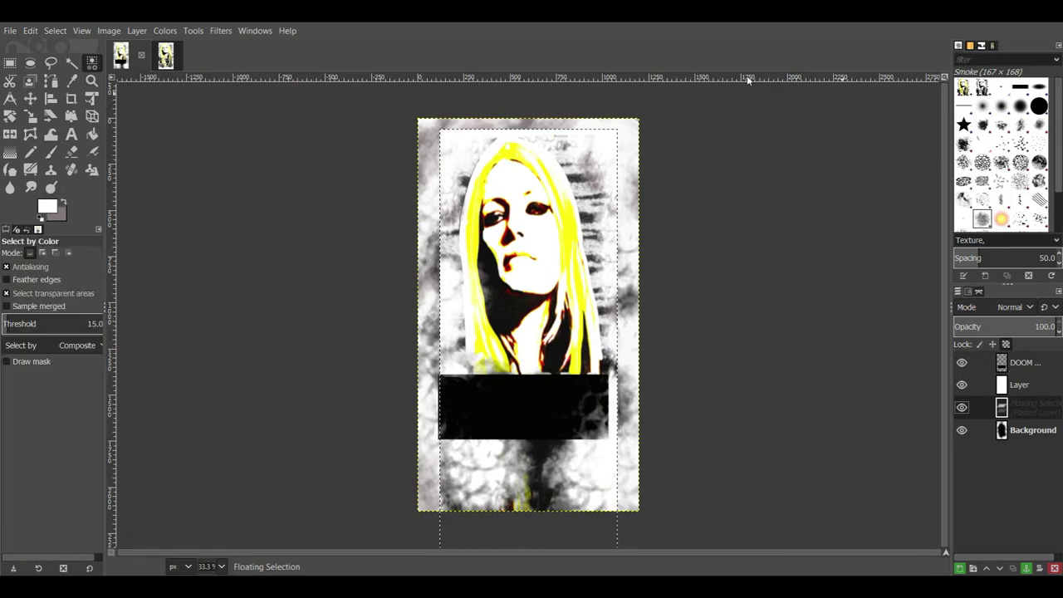
{"action": "left_click", "coordinate": [71, 134]}
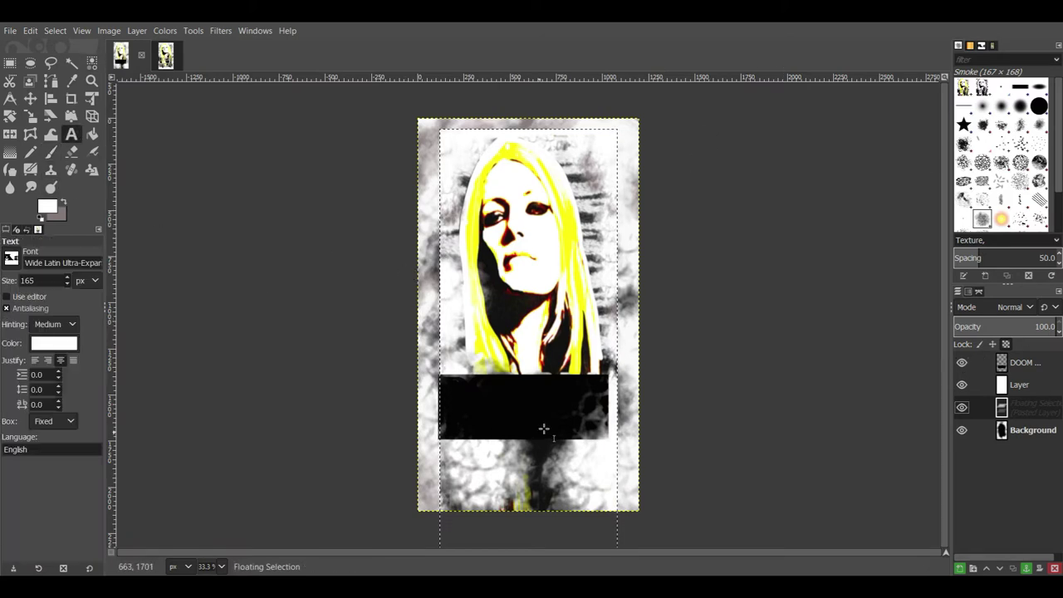
{"action": "left_click", "coordinate": [472, 414]}
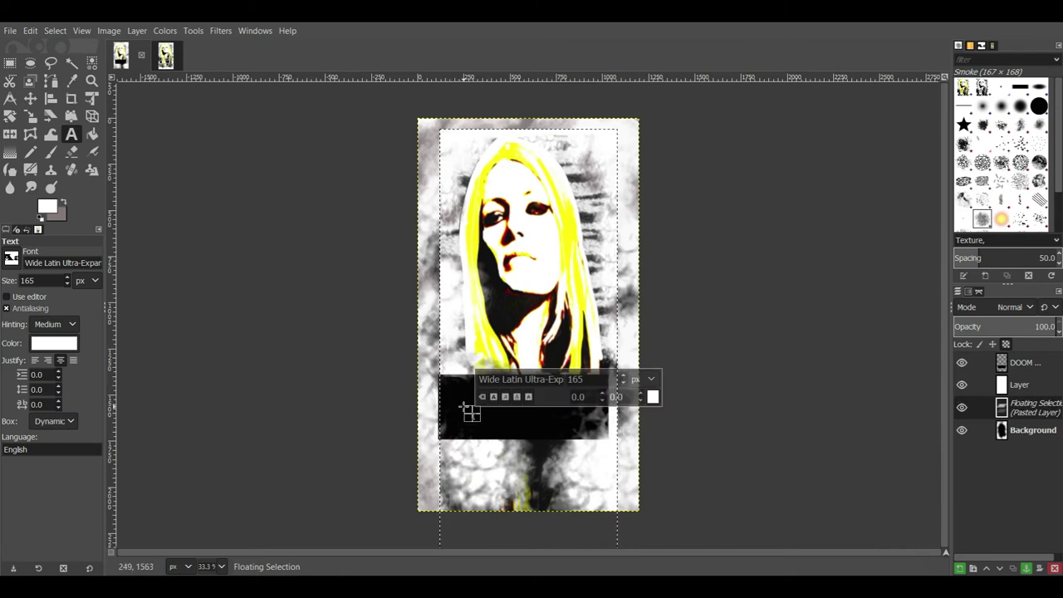
{"action": "left_click", "coordinate": [961, 363]}
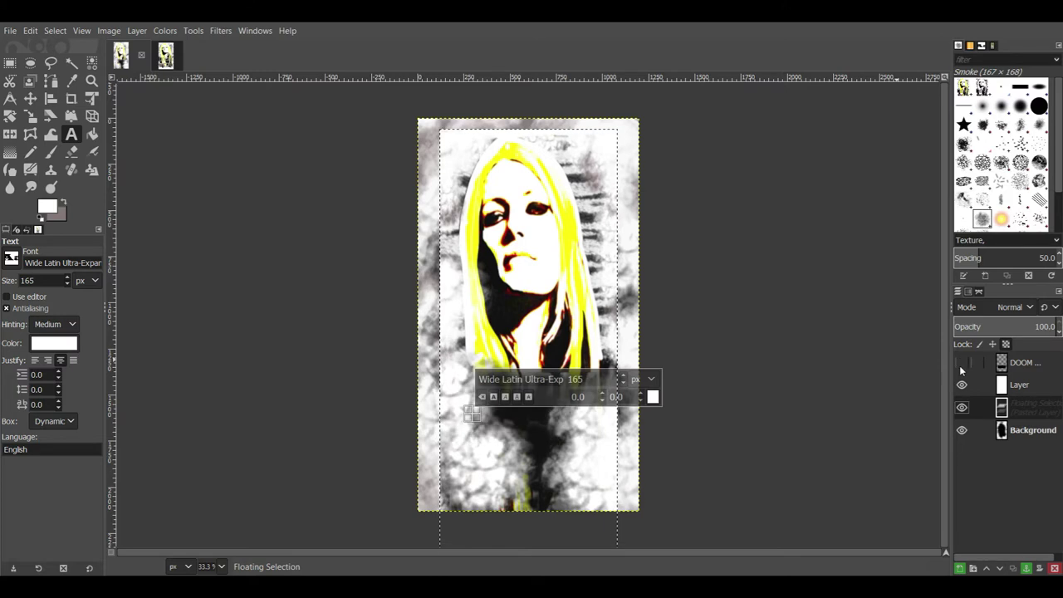
{"action": "left_click_drag", "start_coordinate": [484, 432], "coordinate": [646, 502]}
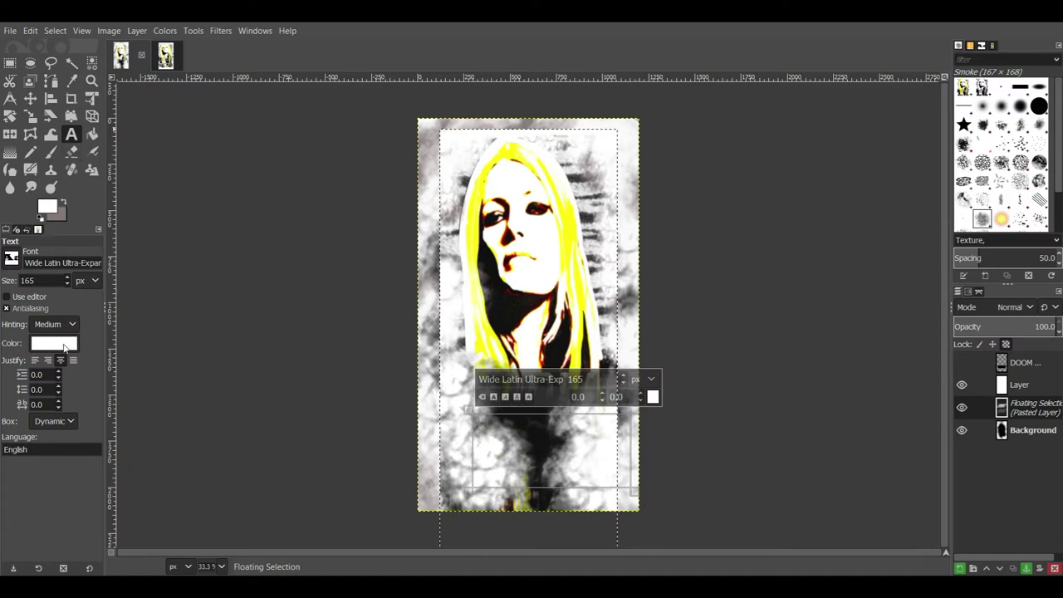
- Set the text colour to dark grey 5a5656
{"action": "left_click", "coordinate": [67, 344]}
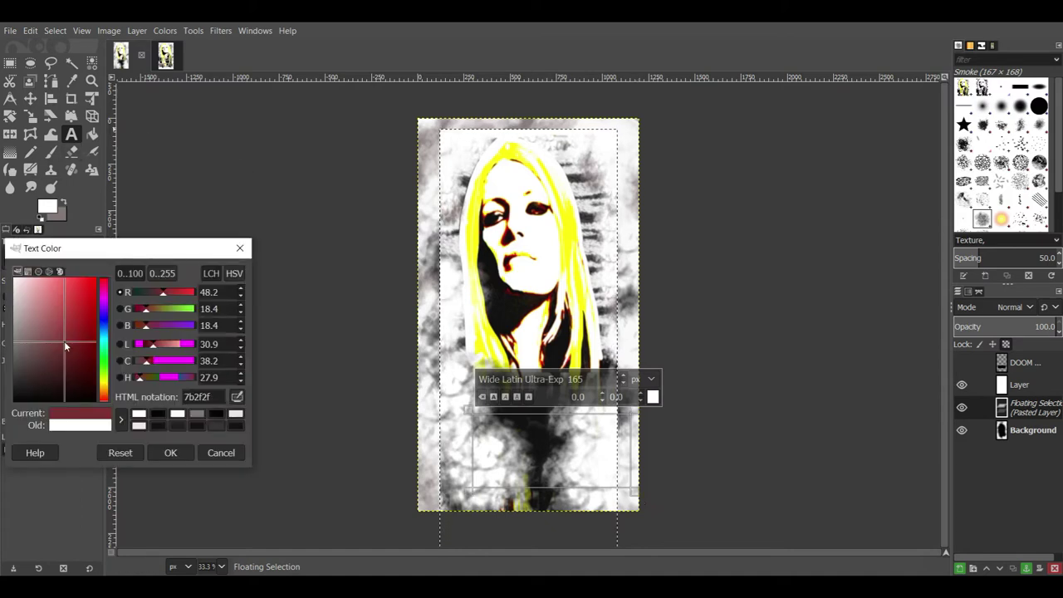
{"action": "left_click_drag", "start_coordinate": [65, 343], "coordinate": [19, 362]}
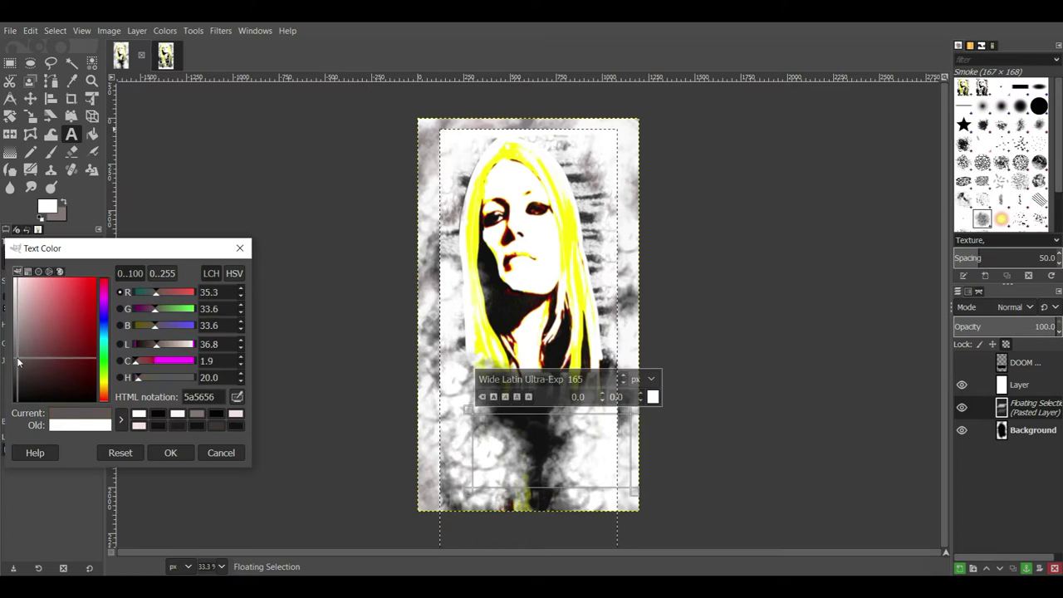
{"action": "left_click", "coordinate": [179, 454]}
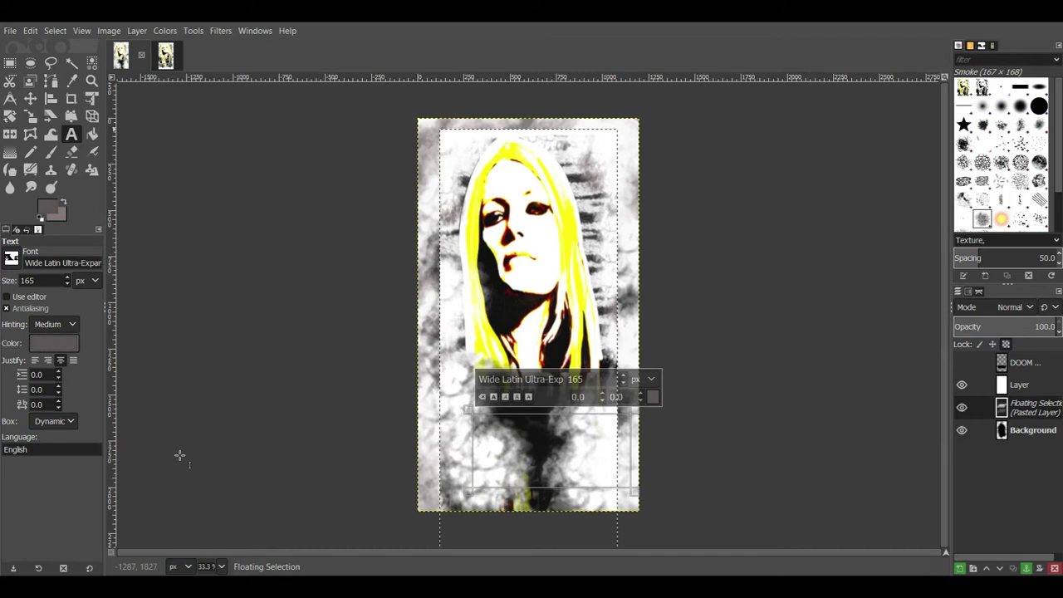
{"action": "key", "text": "shift+o"}
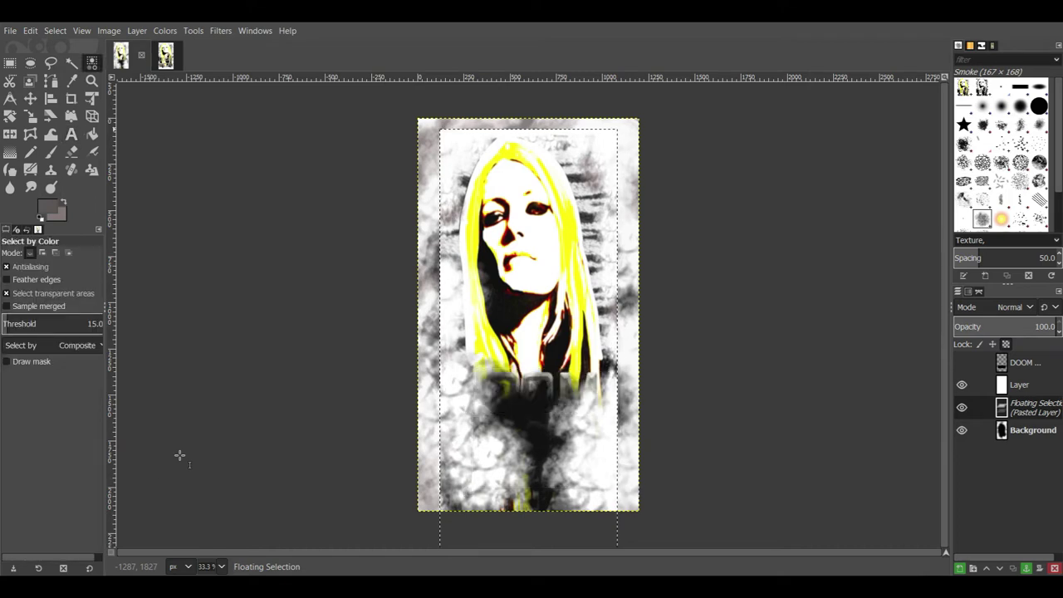
{"action": "left_click", "coordinate": [72, 133]}
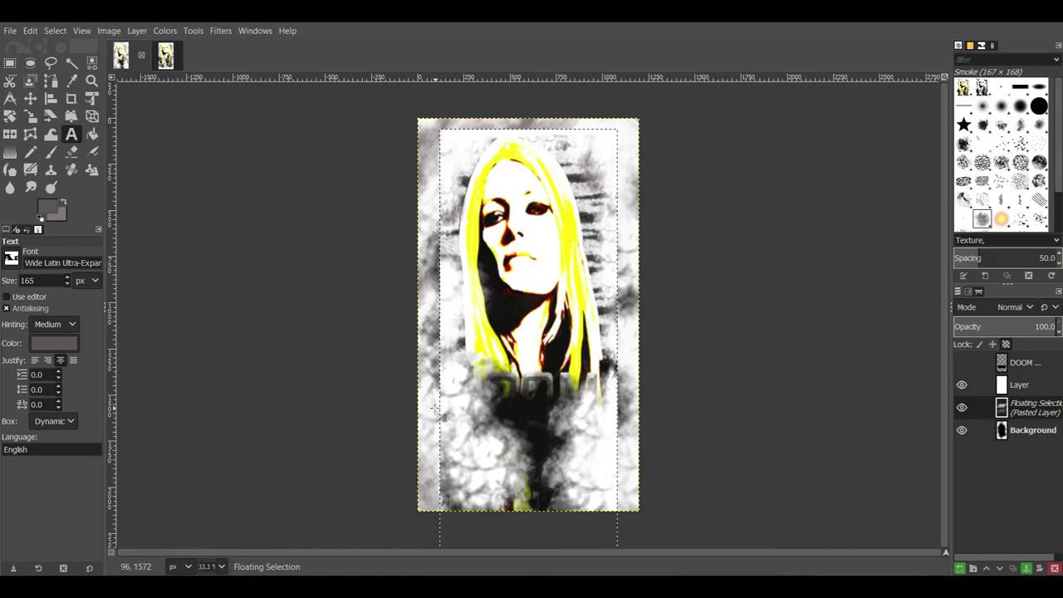
- Select all, anchor the floating portrait into the Background layer, and make Layer active
{"action": "left_click", "coordinate": [10, 62]}
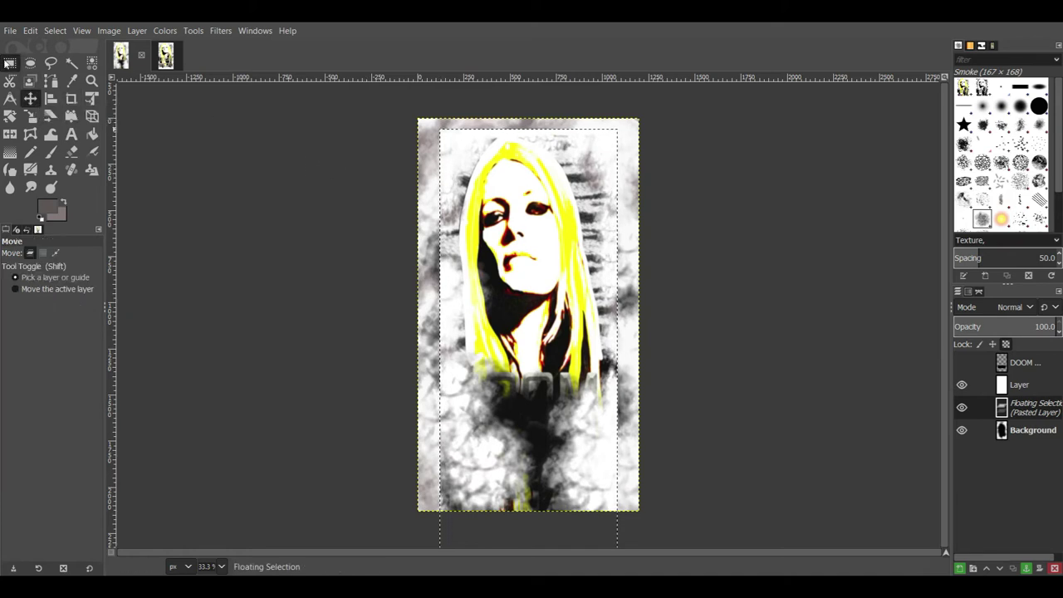
{"action": "left_click", "coordinate": [54, 30]}
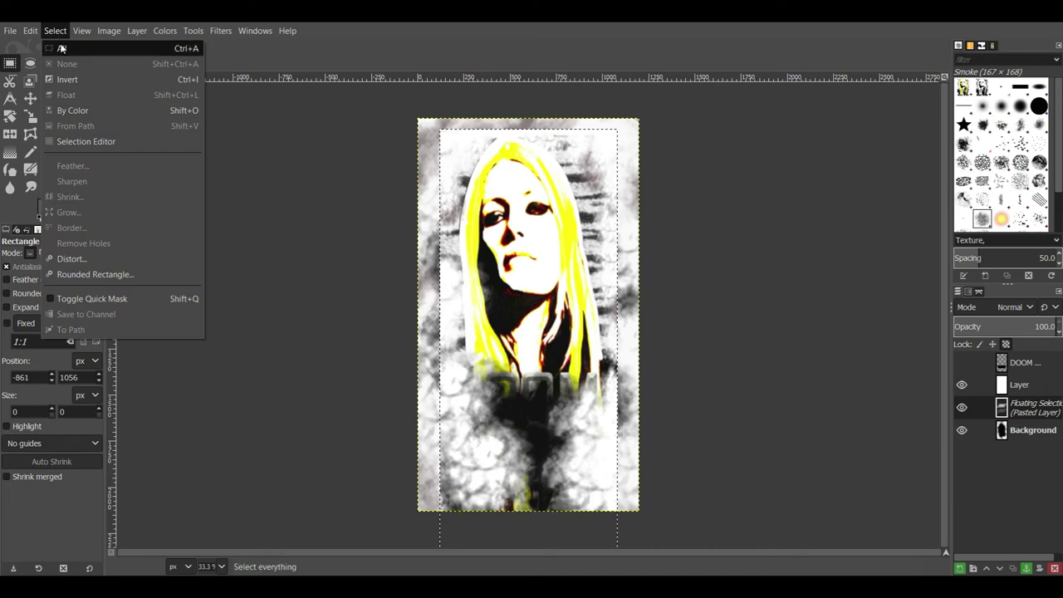
{"action": "left_click", "coordinate": [61, 45]}
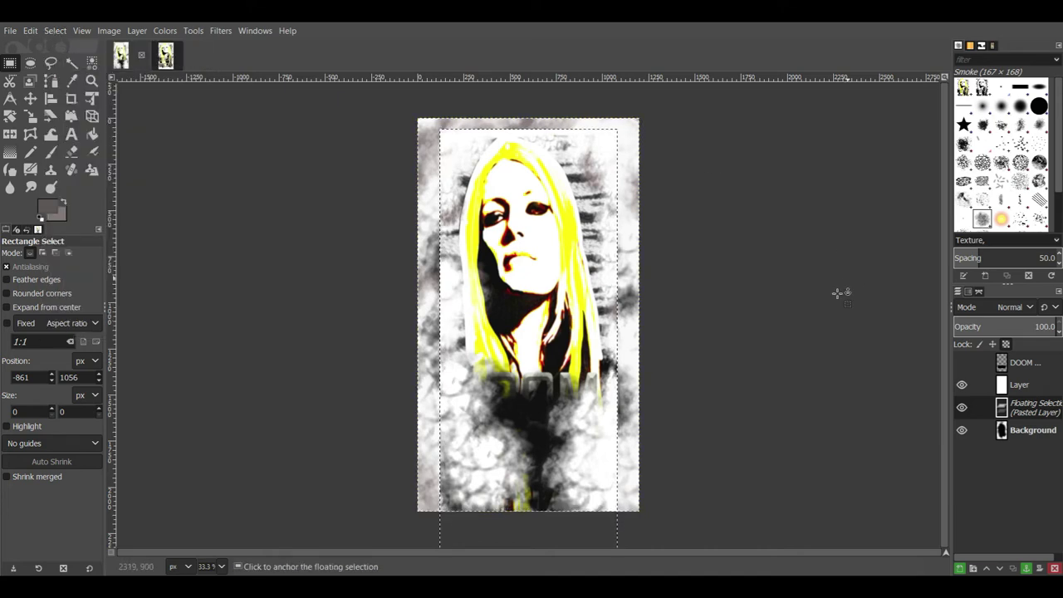
{"action": "left_click", "coordinate": [1021, 428]}
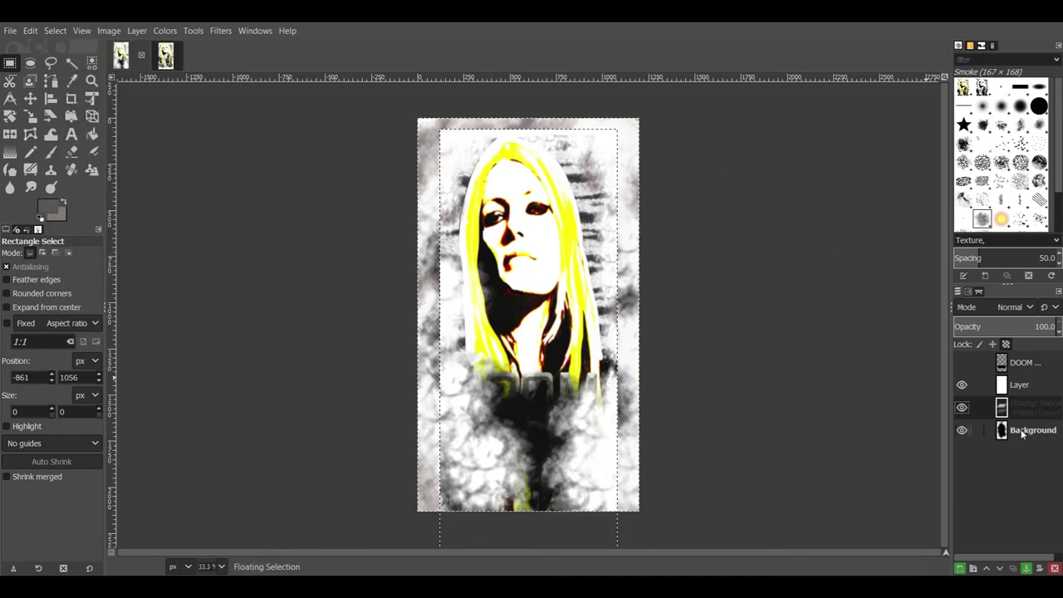
{"action": "left_click", "coordinate": [313, 261]}
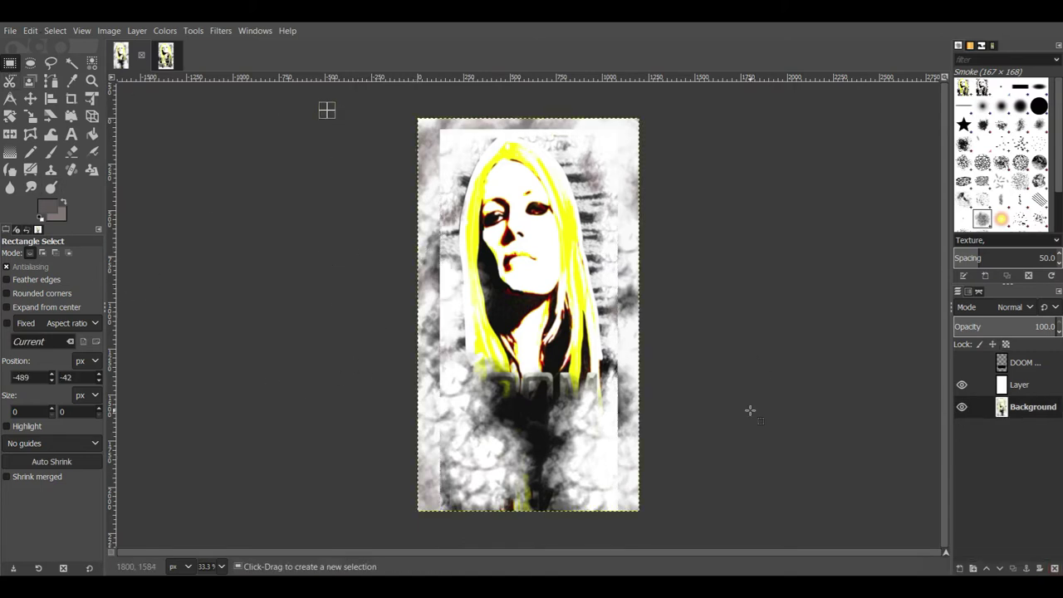
{"action": "left_click", "coordinate": [1025, 389]}
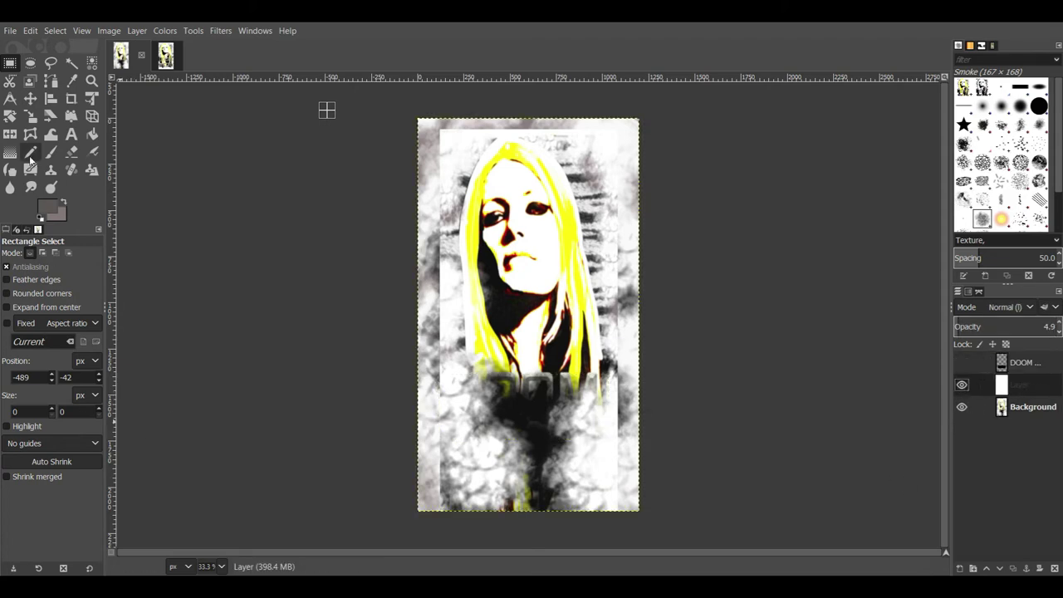
{"action": "left_click", "coordinate": [71, 134]}
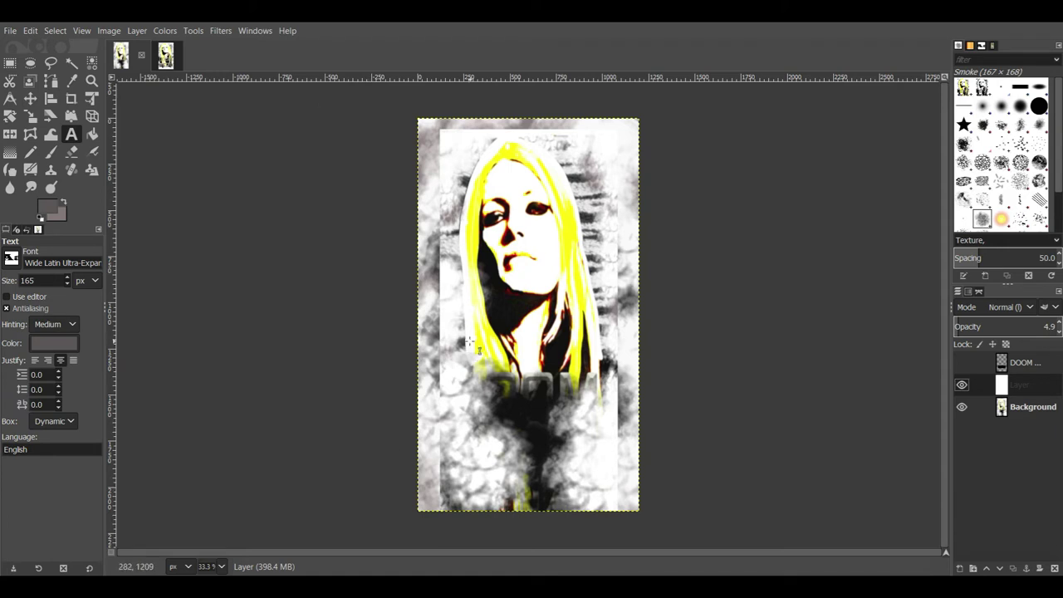
- Type DOOM and METAL on two lines in a 165 px Wide Latin text box below the portrait
{"action": "left_click_drag", "start_coordinate": [433, 372], "coordinate": [624, 480]}
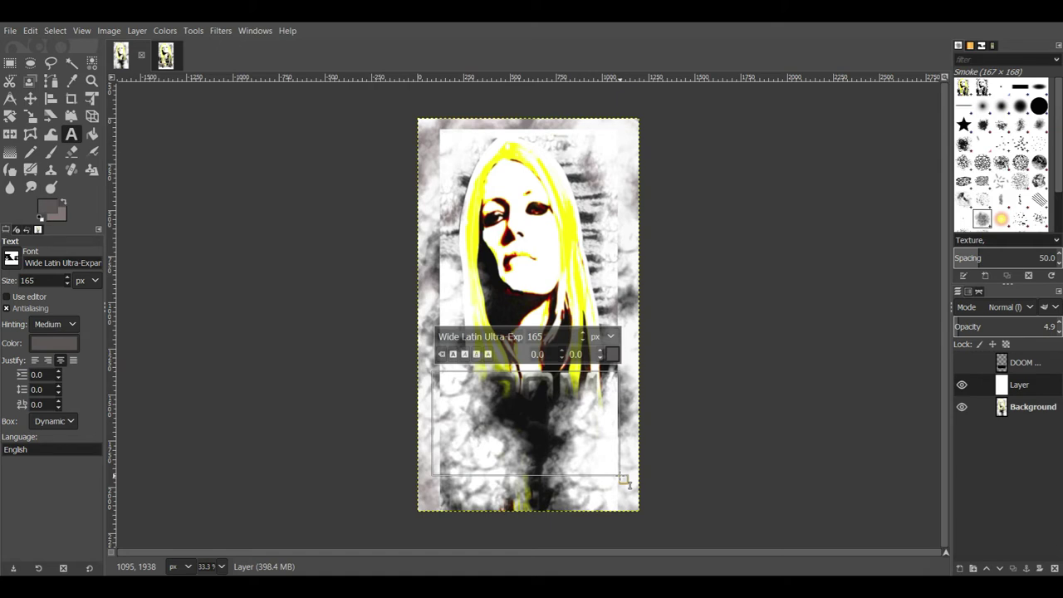
{"action": "type", "text": "DOOM"}
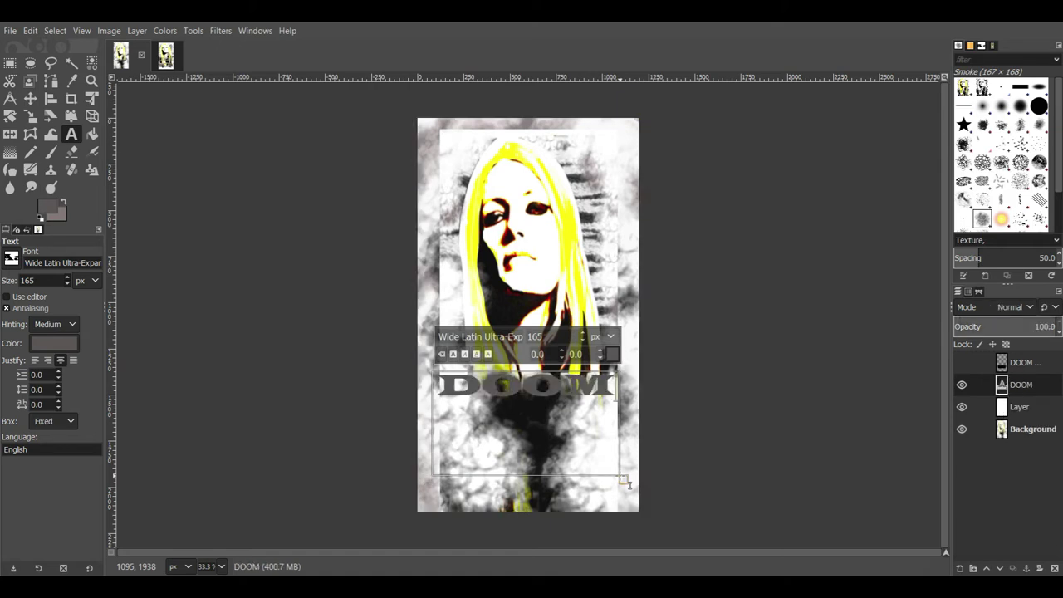
{"action": "key", "text": "Return"}
{"action": "type", "text": "METAL"}
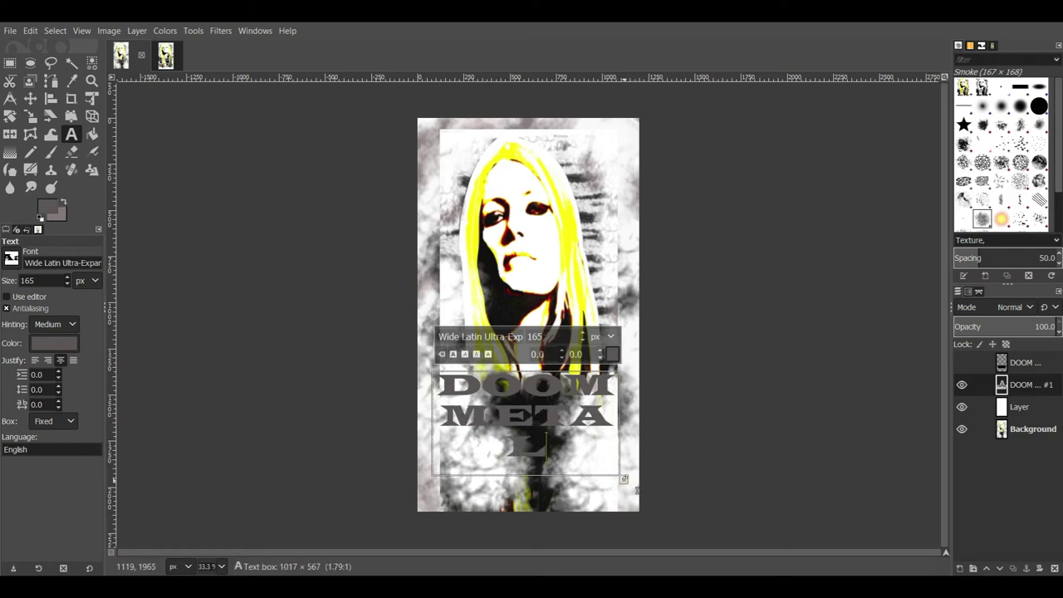
{"action": "left_click_drag", "start_coordinate": [621, 479], "coordinate": [646, 483]}
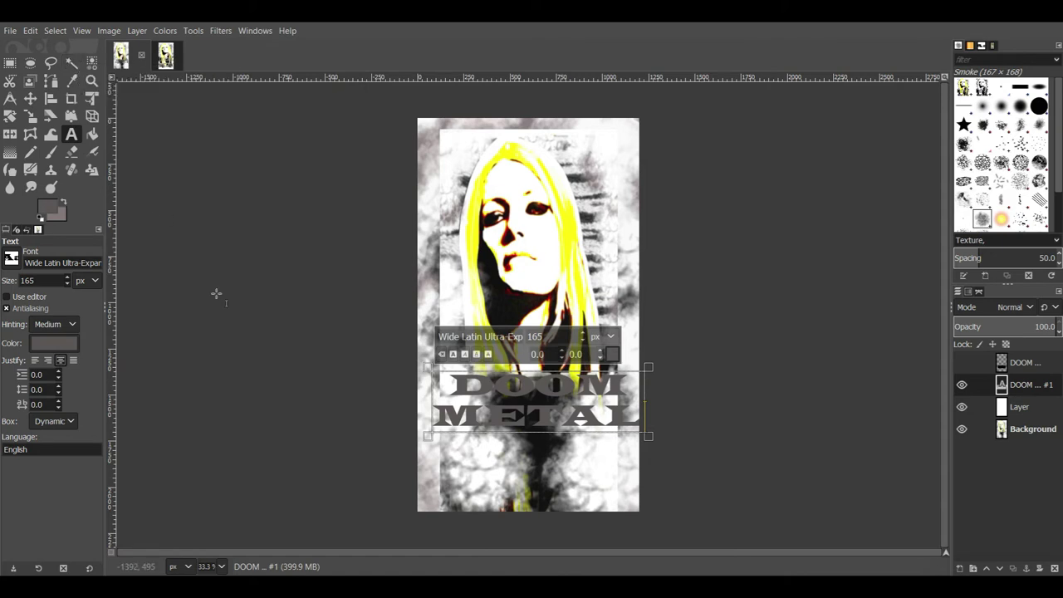
- Enlarge the DOOM METAL text box leftward and downward, and set the foreground to black
{"action": "left_click_drag", "start_coordinate": [431, 374], "coordinate": [417, 365]}
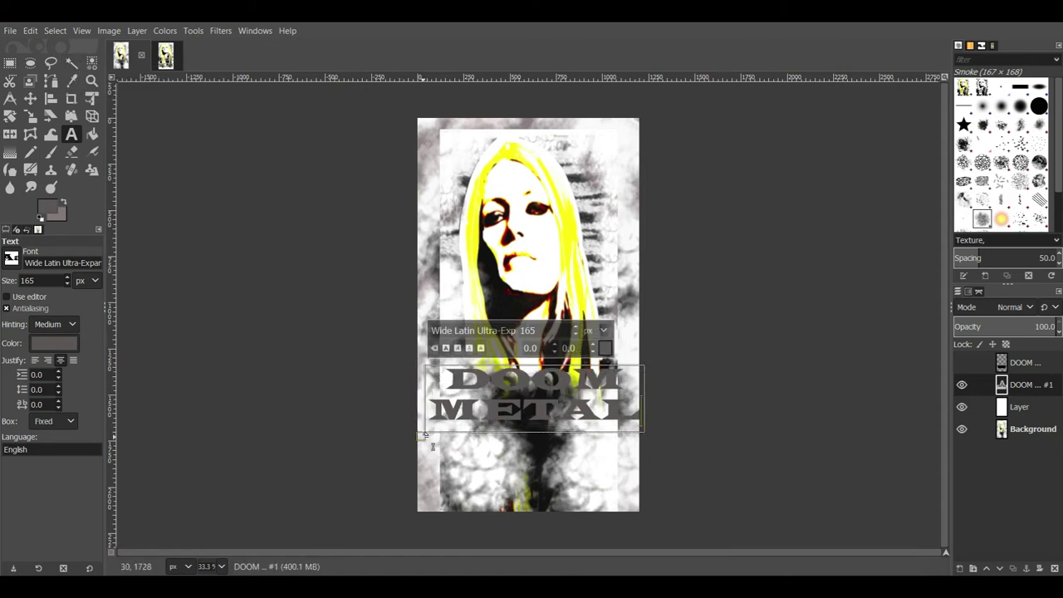
{"action": "left_click_drag", "start_coordinate": [422, 432], "coordinate": [420, 492]}
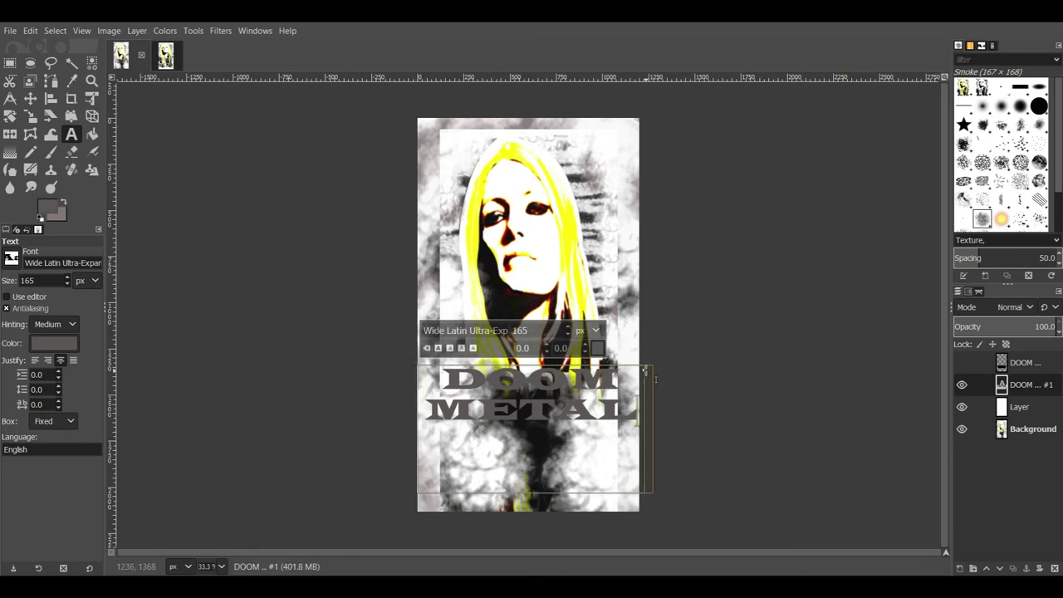
{"action": "left_click_drag", "start_coordinate": [647, 495], "coordinate": [655, 435]}
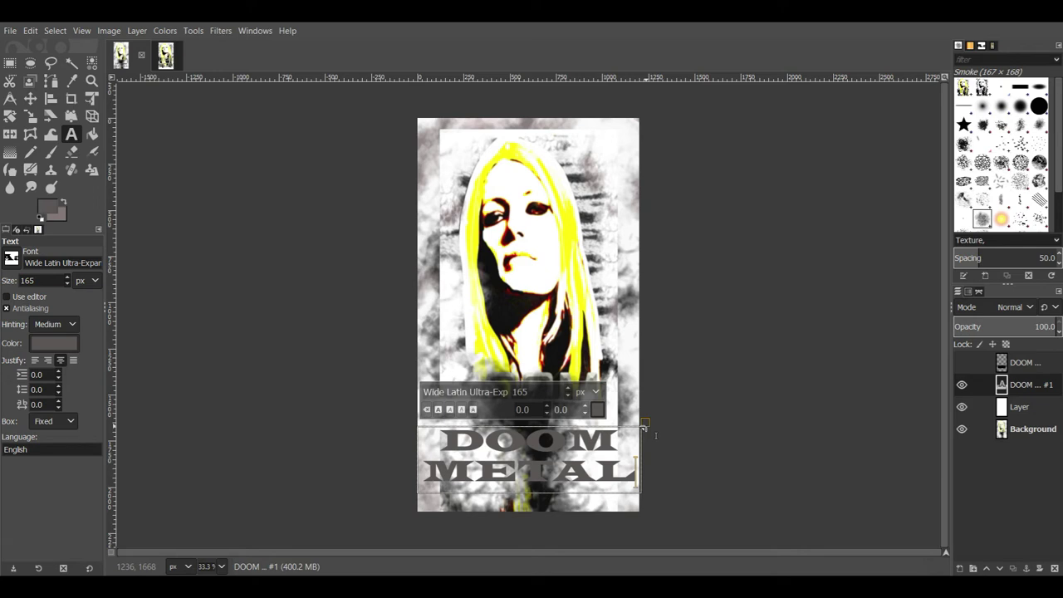
{"action": "left_click", "coordinate": [50, 212]}
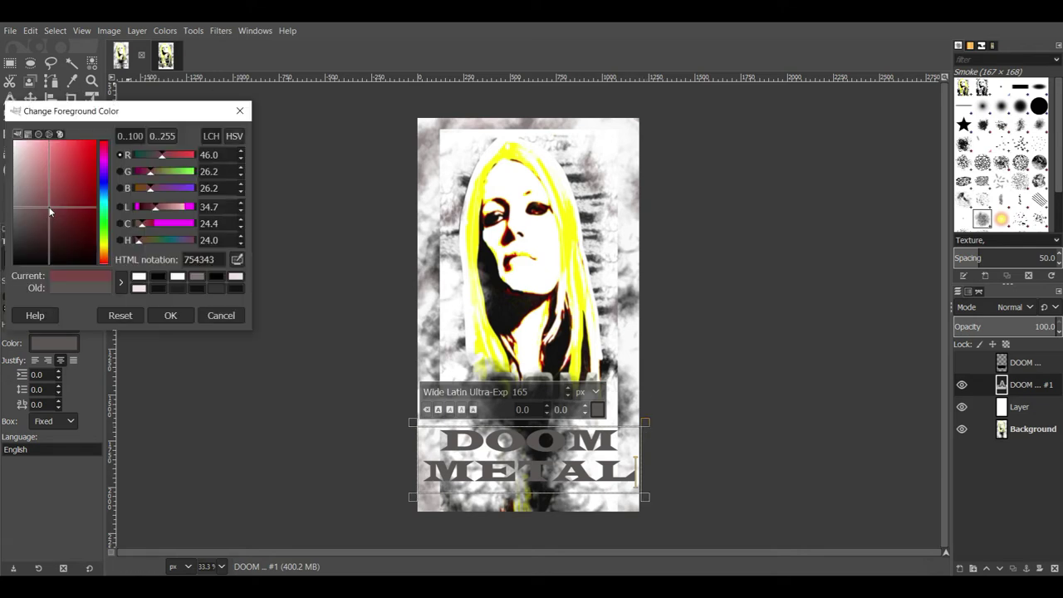
{"action": "left_click_drag", "start_coordinate": [49, 209], "coordinate": [90, 276]}
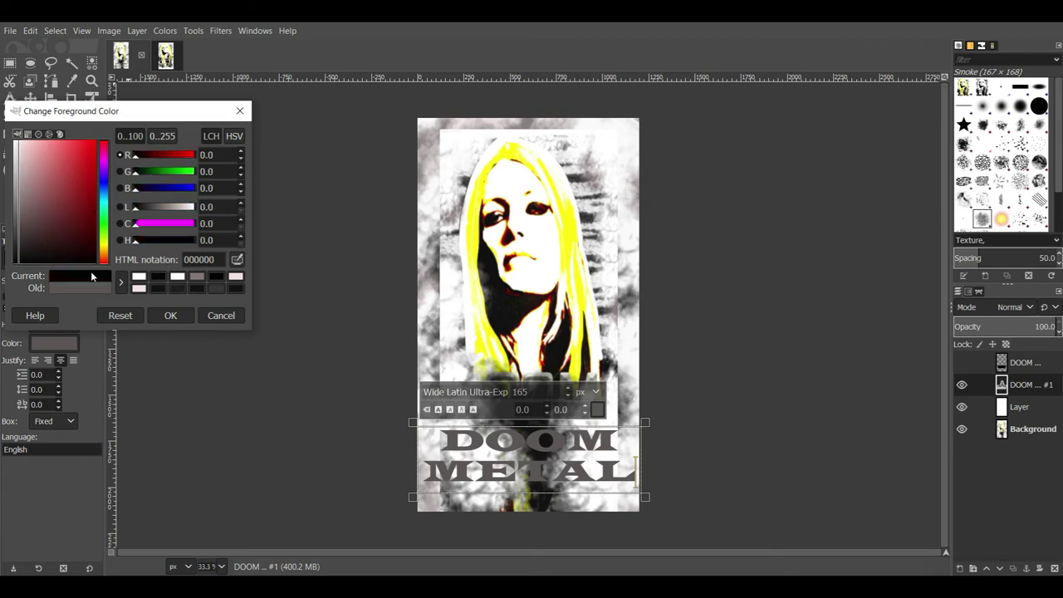
{"action": "left_click", "coordinate": [164, 316]}
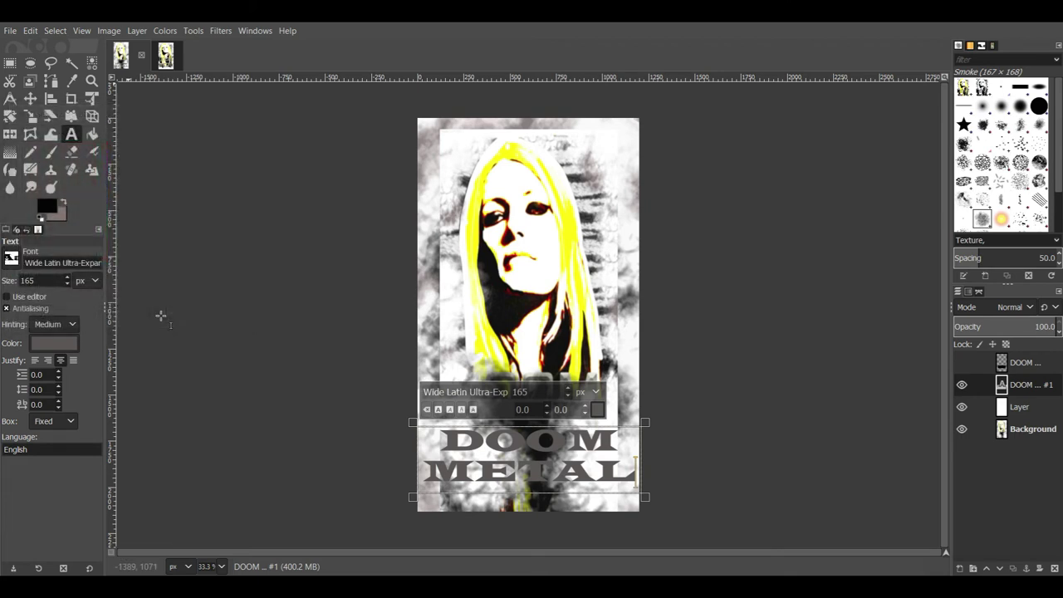
- Try black, then a bright yellow, as the DOOM METAL text colour
{"action": "left_click", "coordinate": [52, 346]}
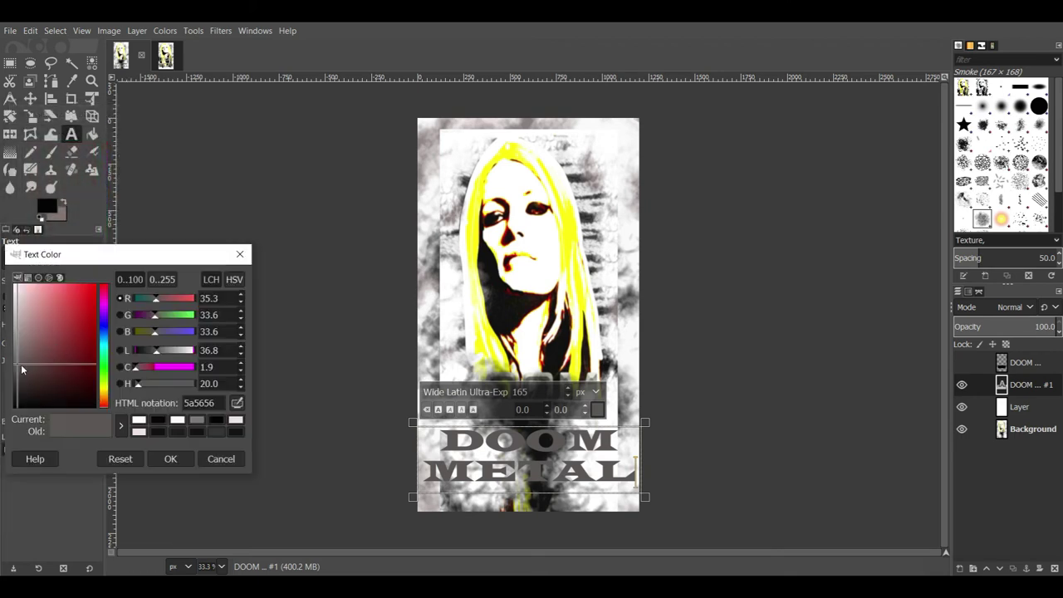
{"action": "left_click_drag", "start_coordinate": [22, 369], "coordinate": [20, 406]}
{"action": "left_click", "coordinate": [158, 459]}
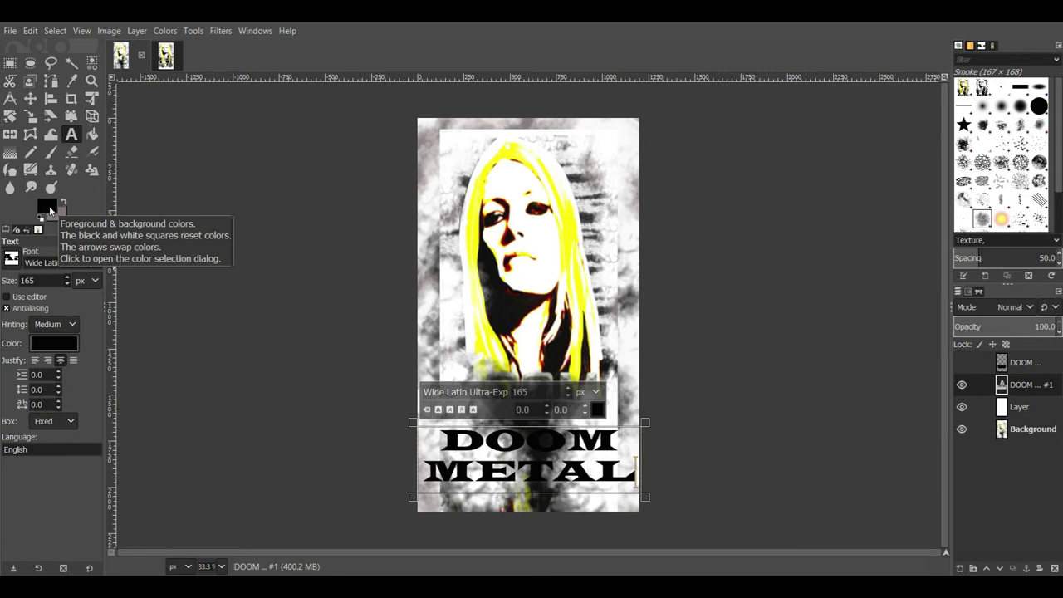
{"action": "left_click", "coordinate": [69, 347]}
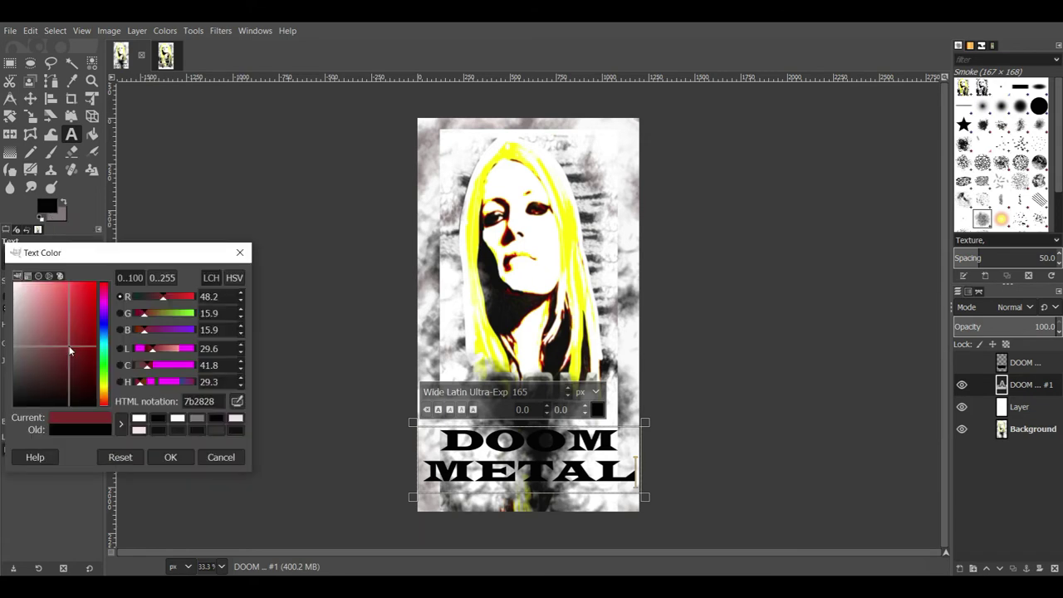
{"action": "left_click", "coordinate": [104, 392]}
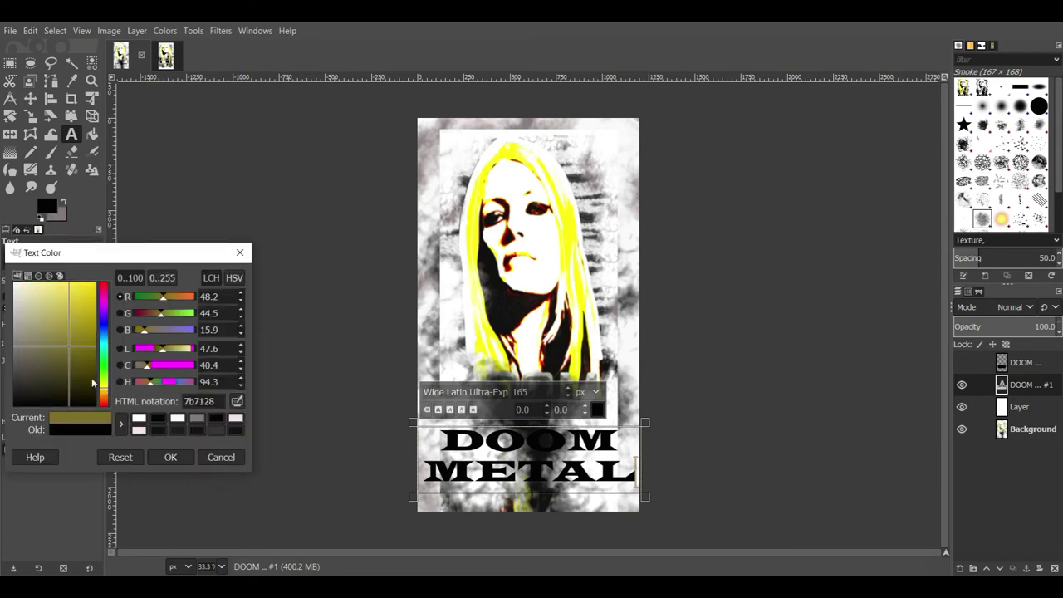
{"action": "left_click_drag", "start_coordinate": [91, 382], "coordinate": [93, 286]}
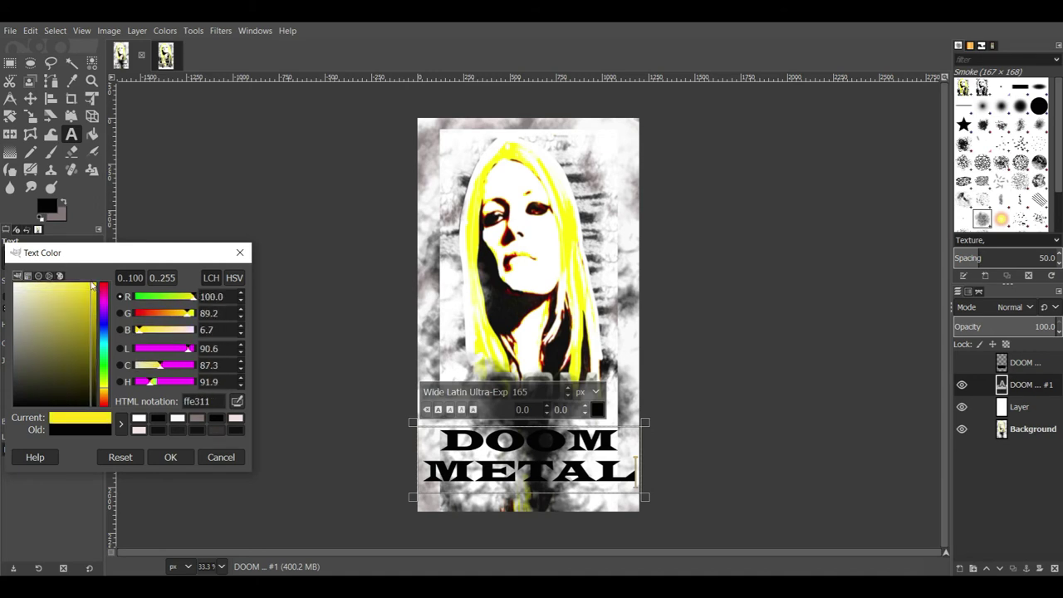
{"action": "left_click", "coordinate": [184, 459]}
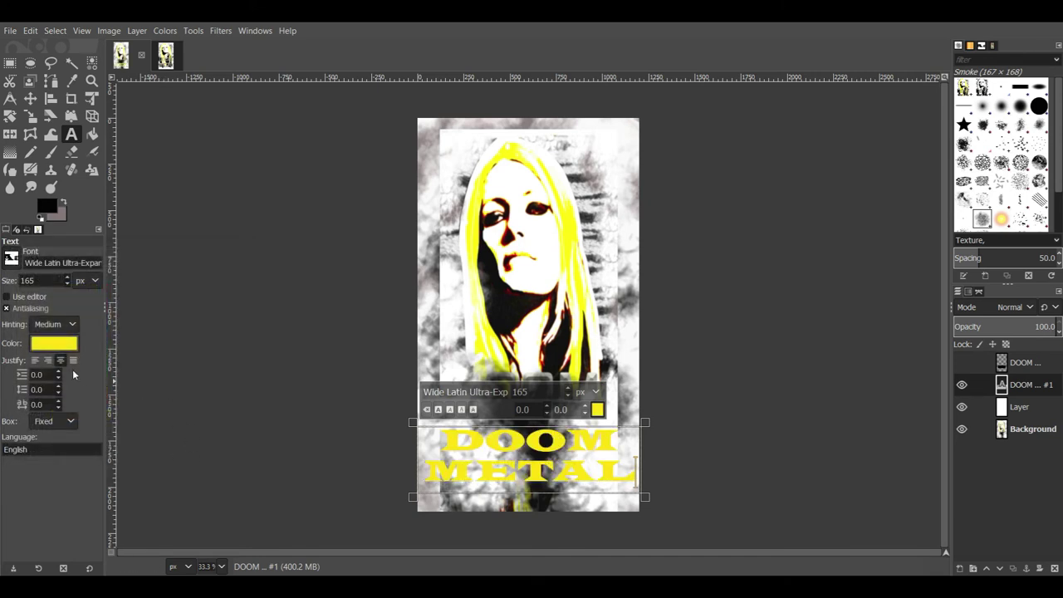
- Try light grey, then settle on mid grey 807f7d for the DOOM METAL text
{"action": "left_click", "coordinate": [55, 343]}
{"action": "left_click", "coordinate": [65, 344]}
{"action": "left_click_drag", "start_coordinate": [65, 345], "coordinate": [21, 310]}
{"action": "left_click", "coordinate": [164, 456]}
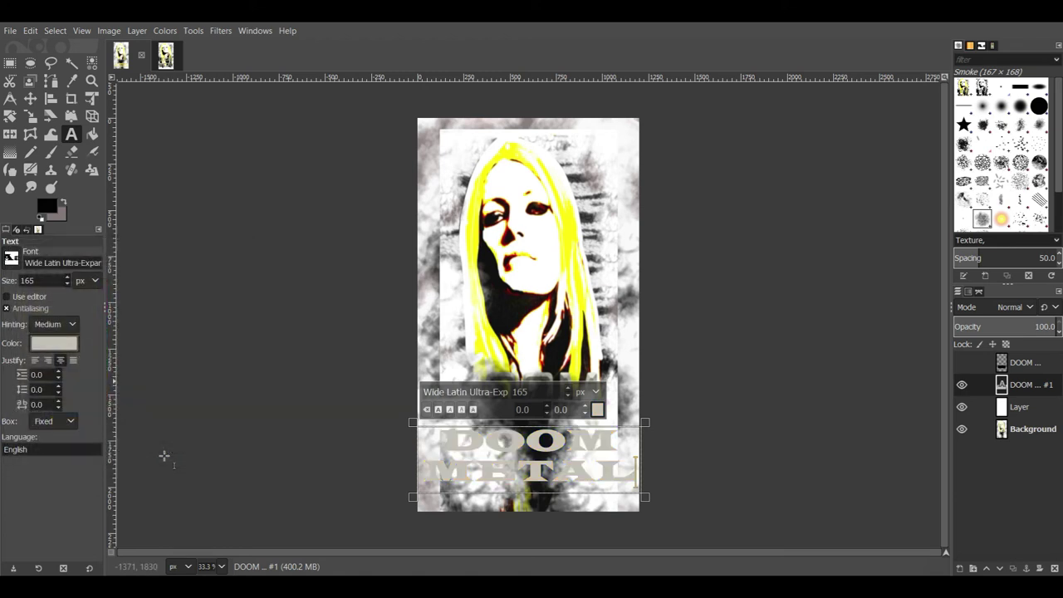
{"action": "left_click", "coordinate": [37, 343]}
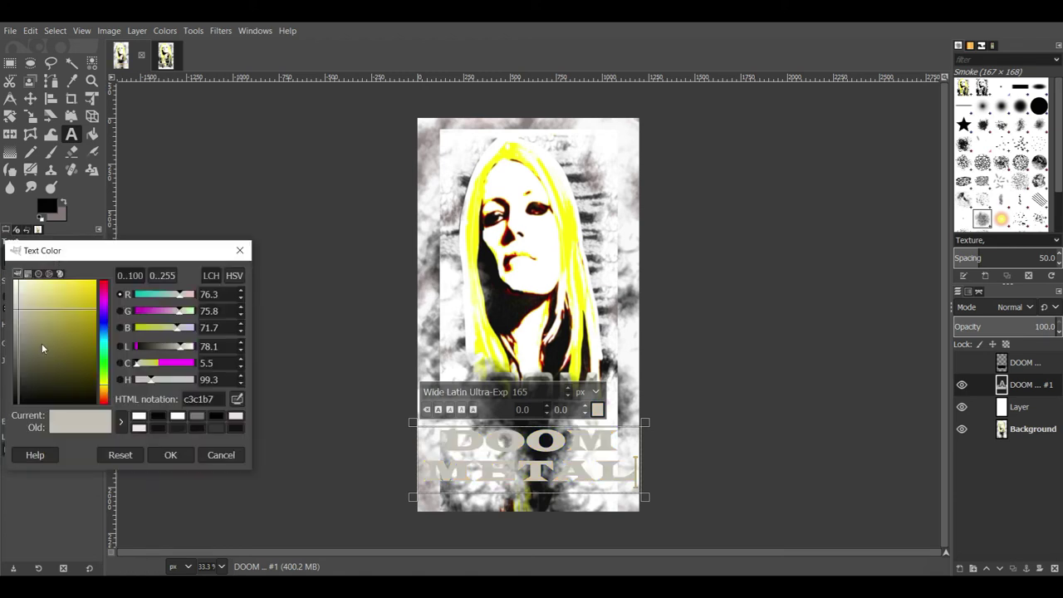
{"action": "left_click", "coordinate": [37, 341]}
{"action": "left_click_drag", "start_coordinate": [36, 341], "coordinate": [16, 347]}
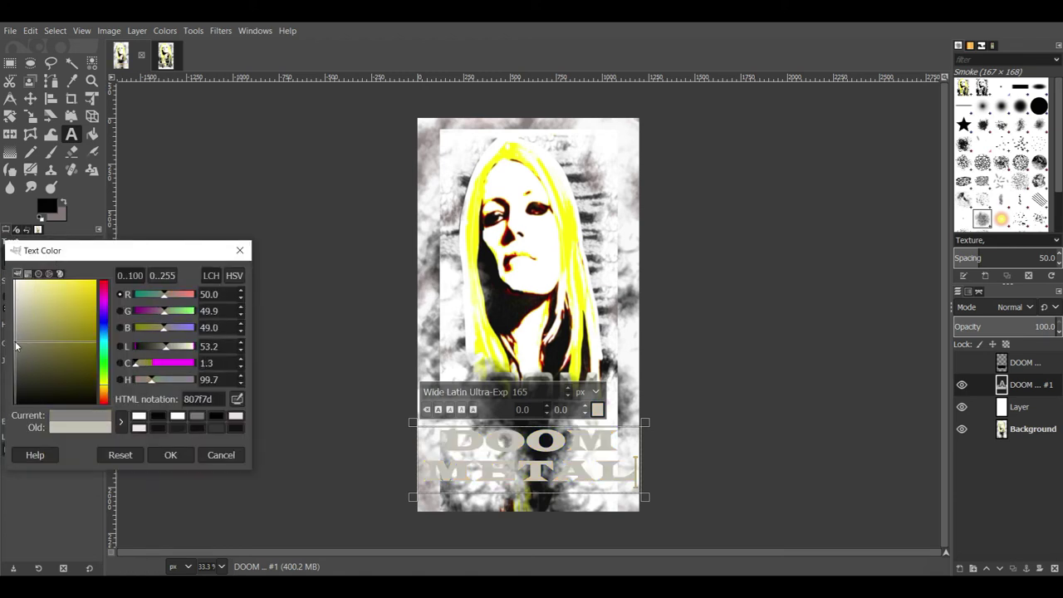
{"action": "left_click", "coordinate": [183, 456]}
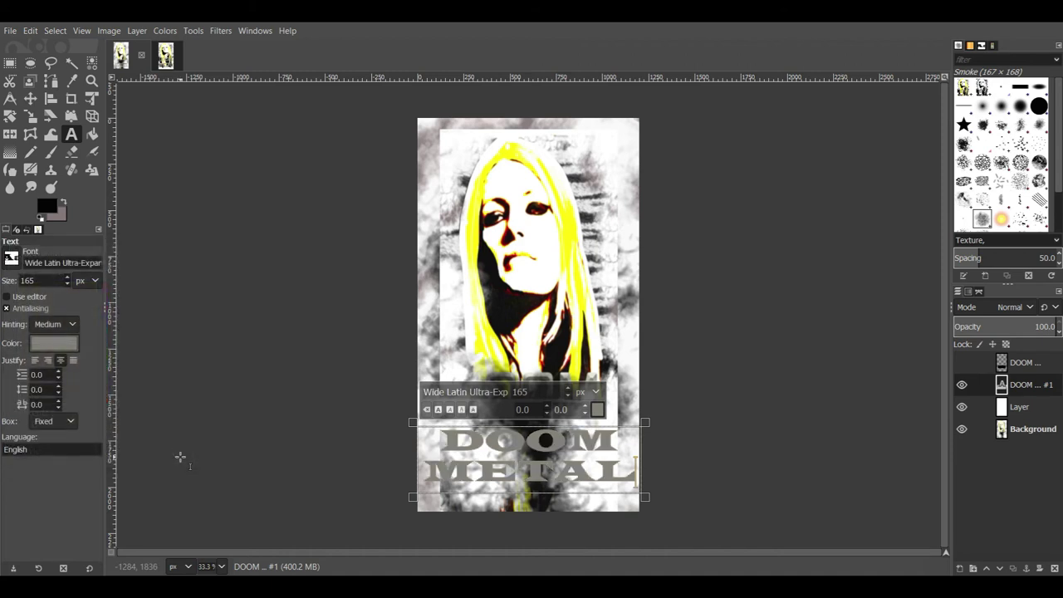
{"action": "left_click", "coordinate": [109, 33]}
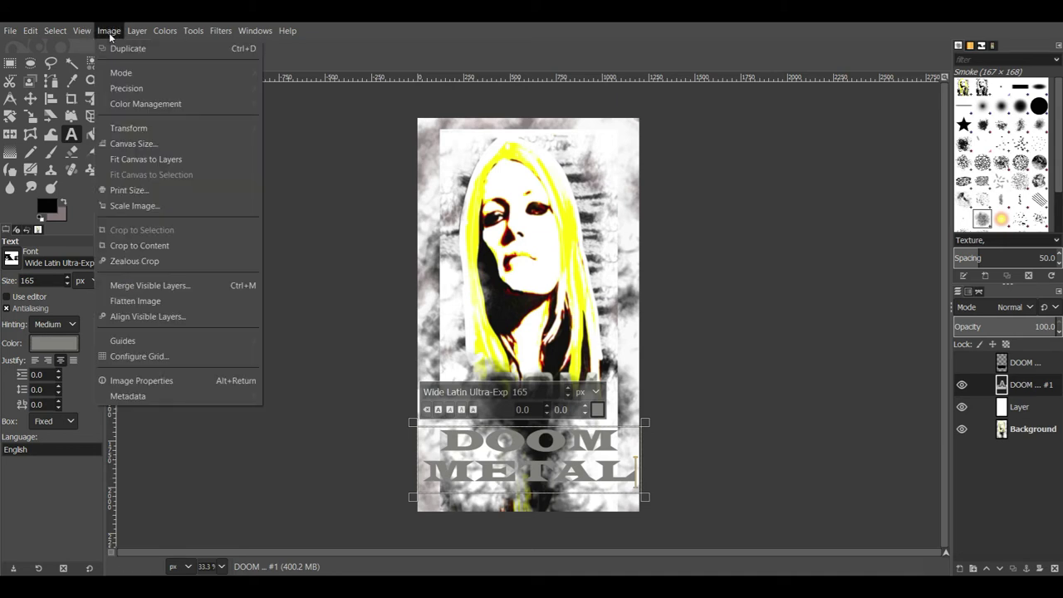
{"action": "mouse_move", "coordinate": [138, 39]}
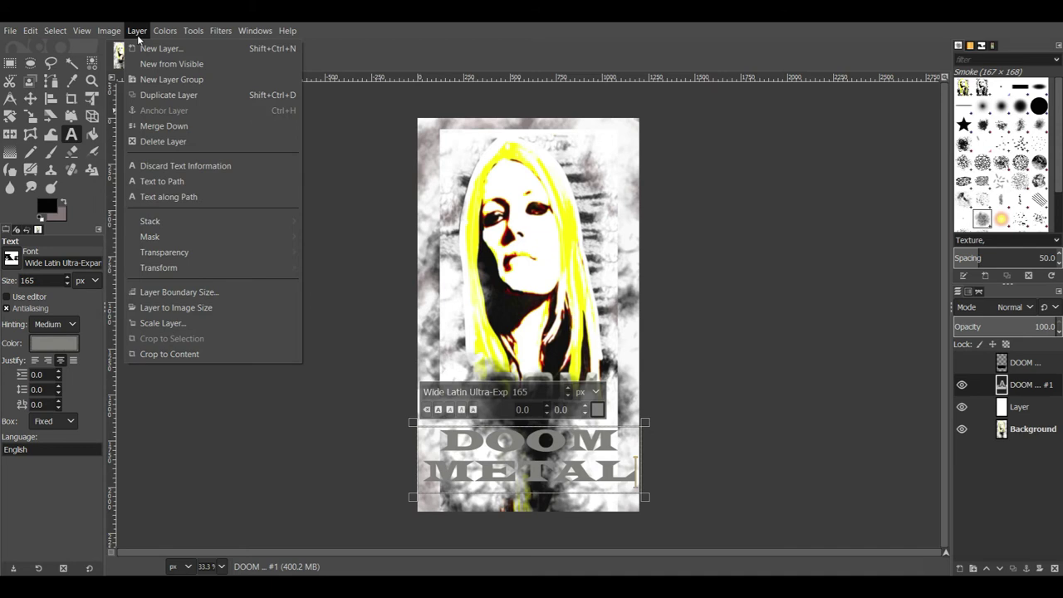
{"action": "left_click", "coordinate": [116, 35]}
{"action": "left_click", "coordinate": [134, 35]}
{"action": "mouse_move", "coordinate": [116, 36]}
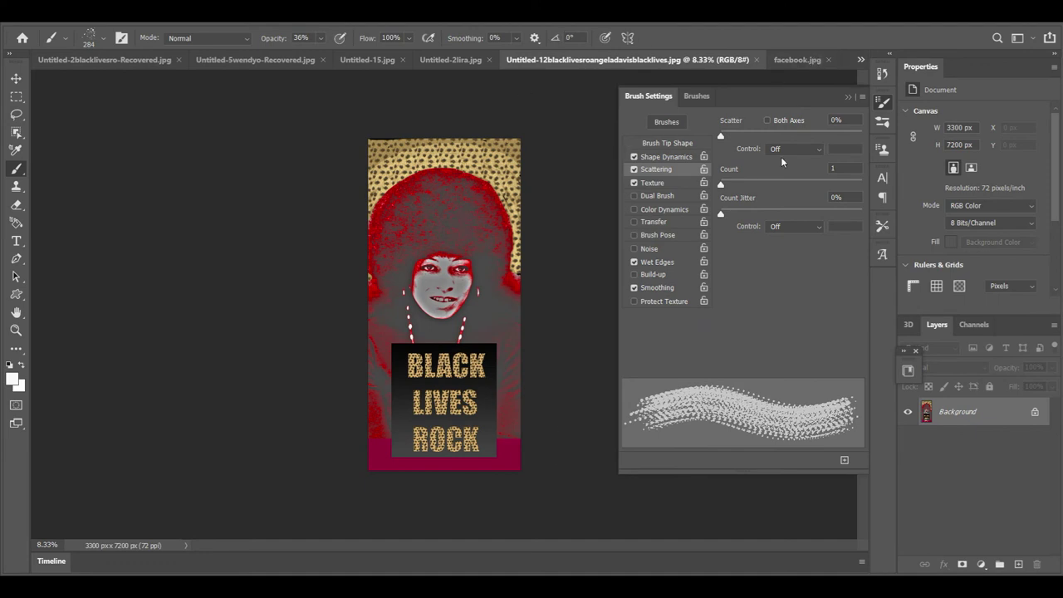
- Collapse Photoshop's Brush Settings panel, then open and dismiss the Layer menu
{"action": "left_click", "coordinate": [849, 97]}
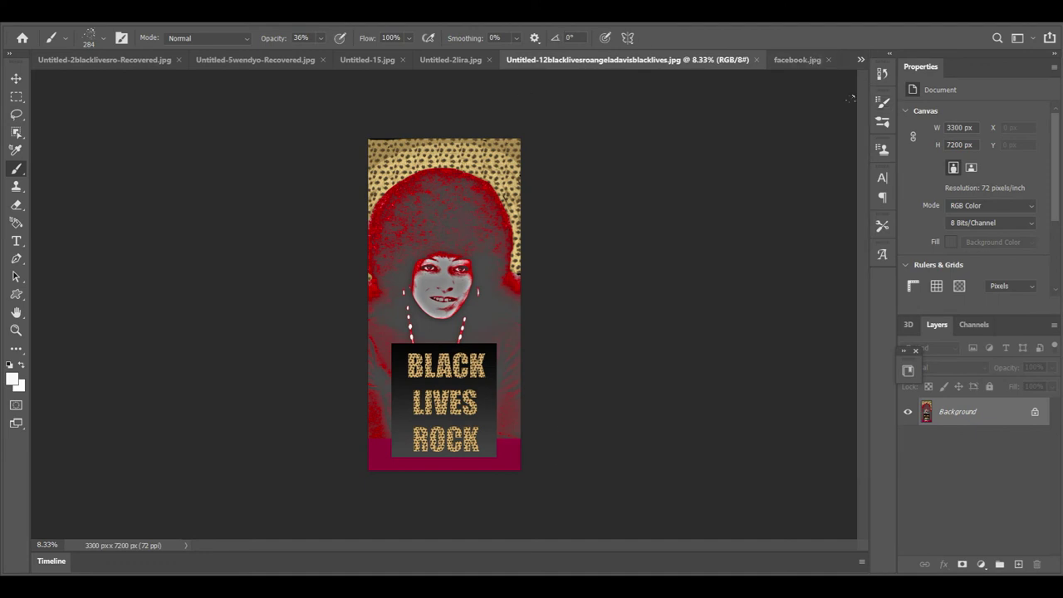
{"action": "left_click", "coordinate": [114, 27]}
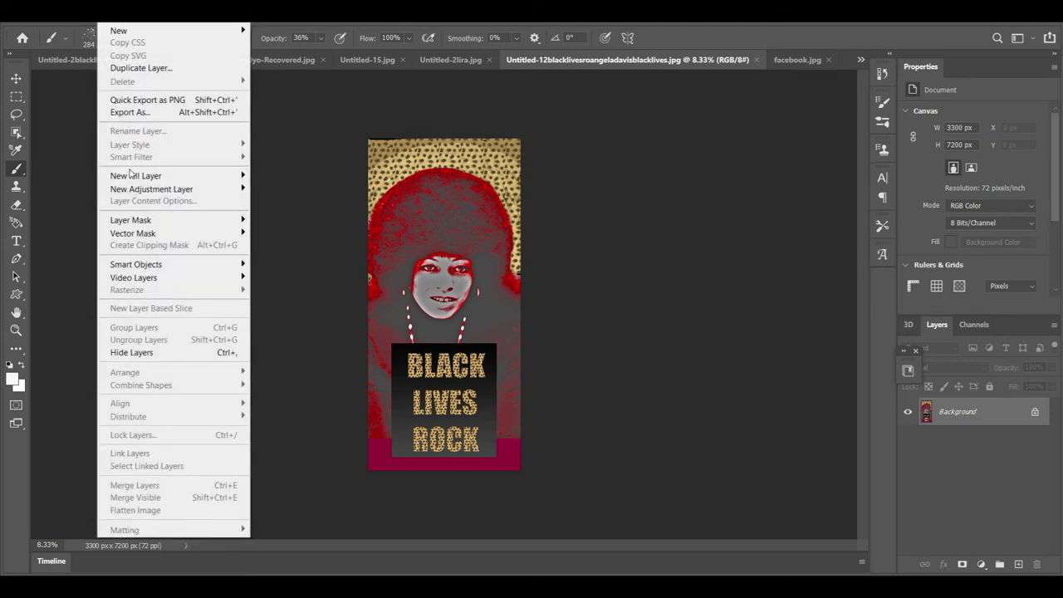
{"action": "mouse_move", "coordinate": [131, 175]}
{"action": "left_click", "coordinate": [607, 564]}
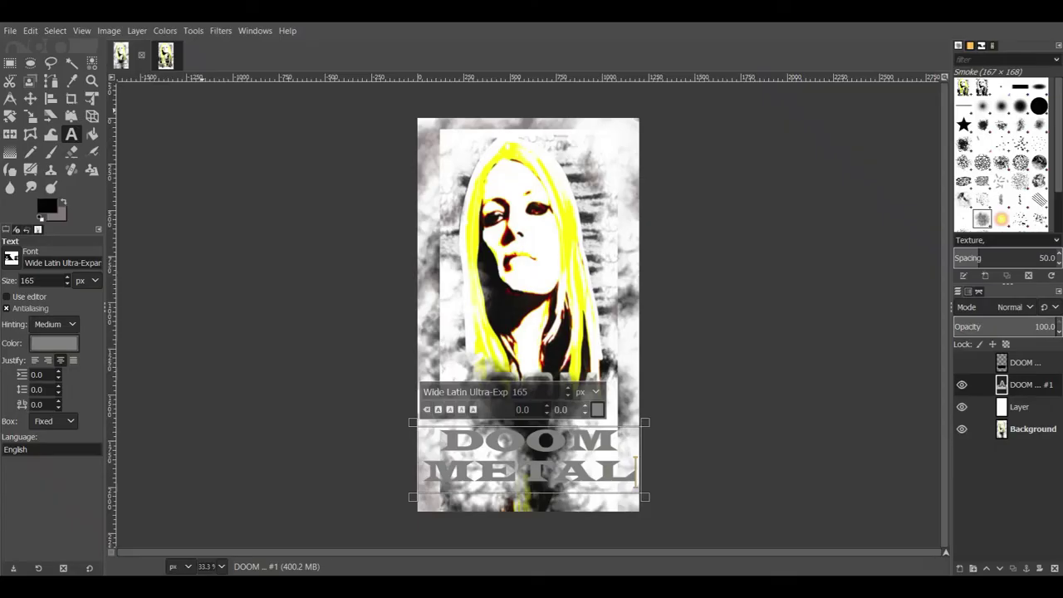
- Browse GIMP's Layer and Colors menus, then reach Filters > Artistic for the DOOM METAL layer
{"action": "left_click", "coordinate": [139, 32]}
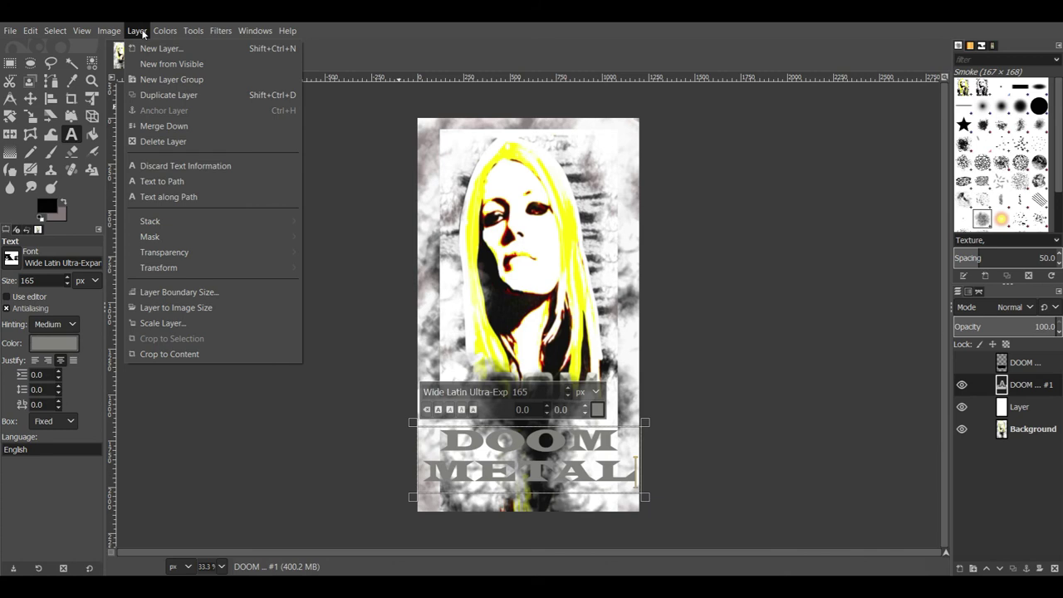
{"action": "mouse_move", "coordinate": [191, 237]}
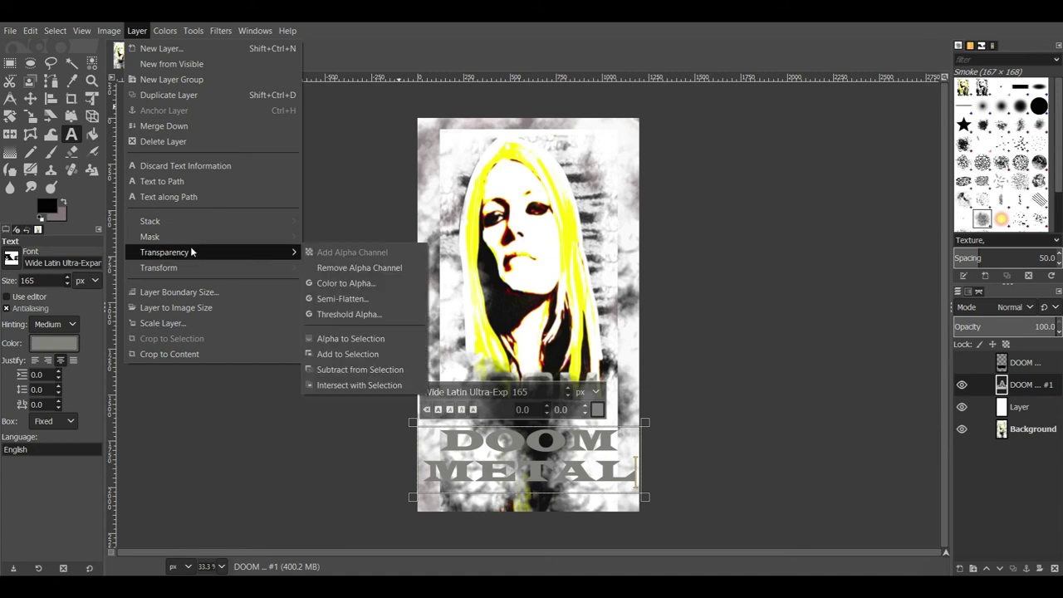
{"action": "mouse_move", "coordinate": [196, 272]}
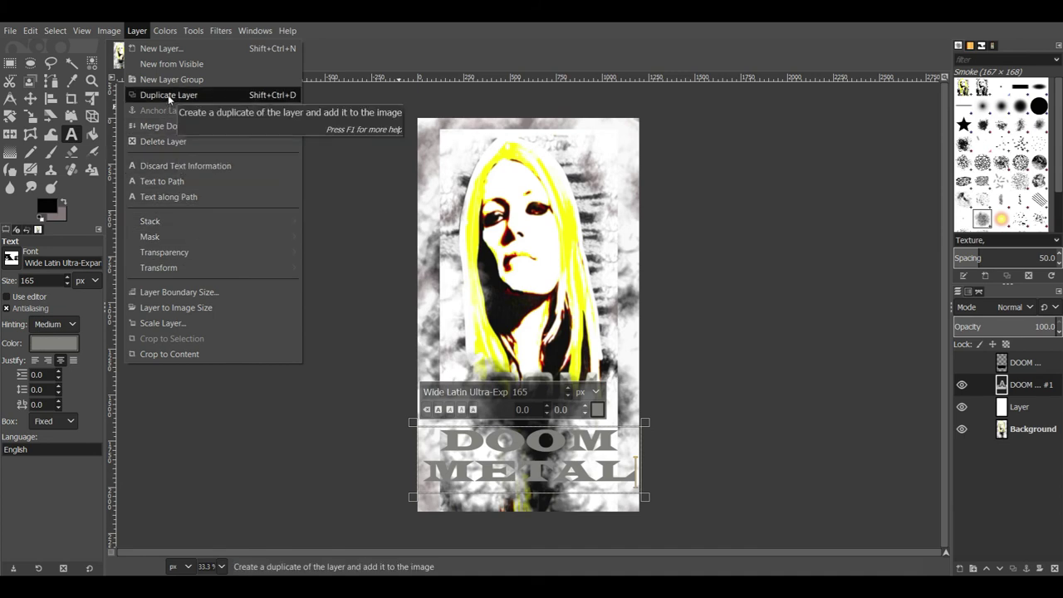
{"action": "mouse_move", "coordinate": [166, 40]}
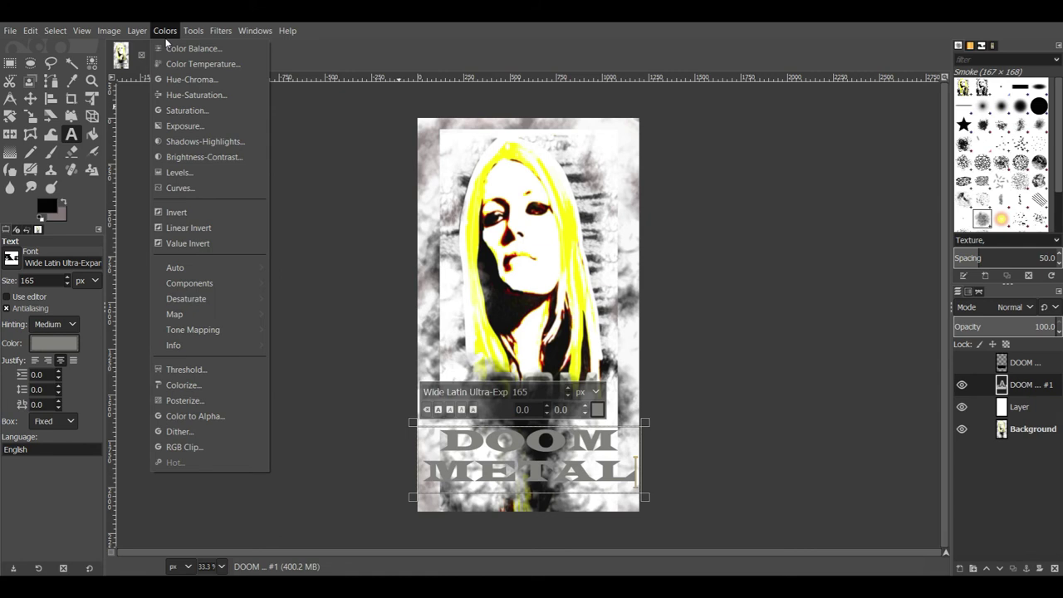
{"action": "mouse_move", "coordinate": [219, 39]}
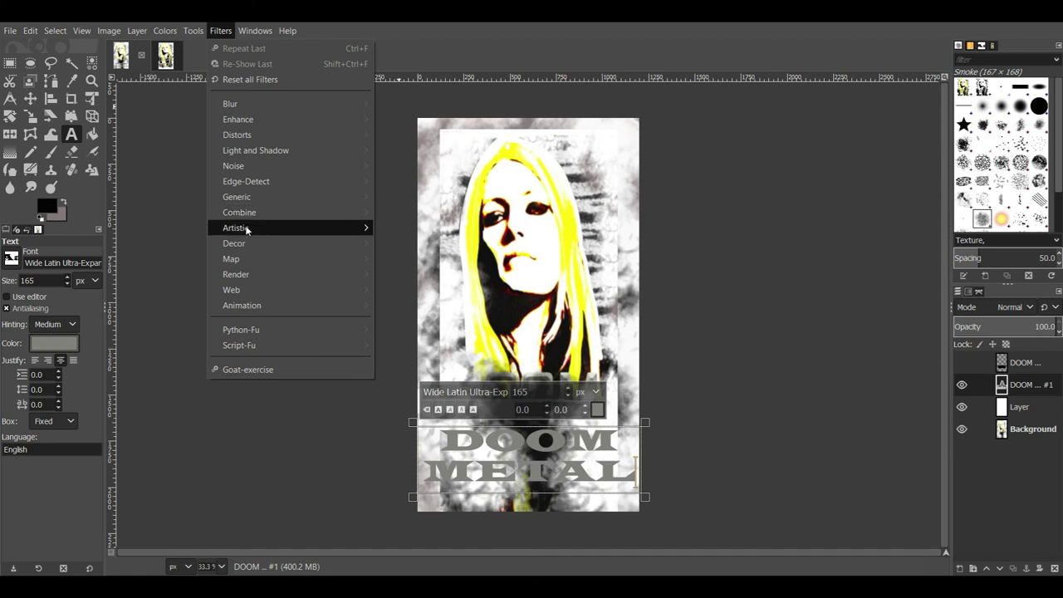
- Apply Filters > Artistic > Cartoon to DOOM METAL with mask radius 22.331 and percent black 0.857
{"action": "mouse_move", "coordinate": [247, 230]}
{"action": "left_click", "coordinate": [404, 243]}
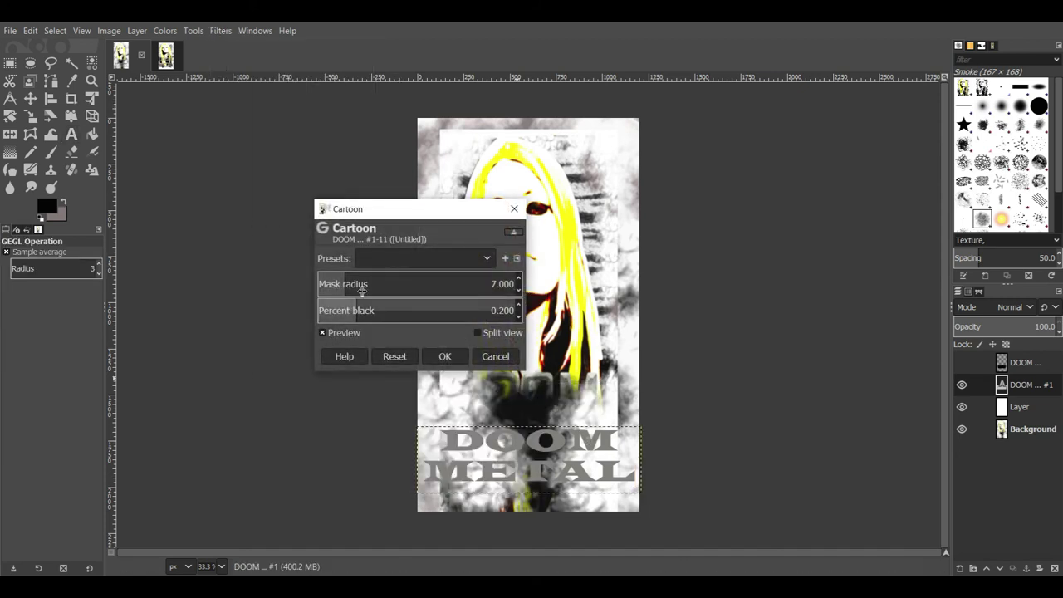
{"action": "left_click_drag", "start_coordinate": [341, 285], "coordinate": [404, 284]}
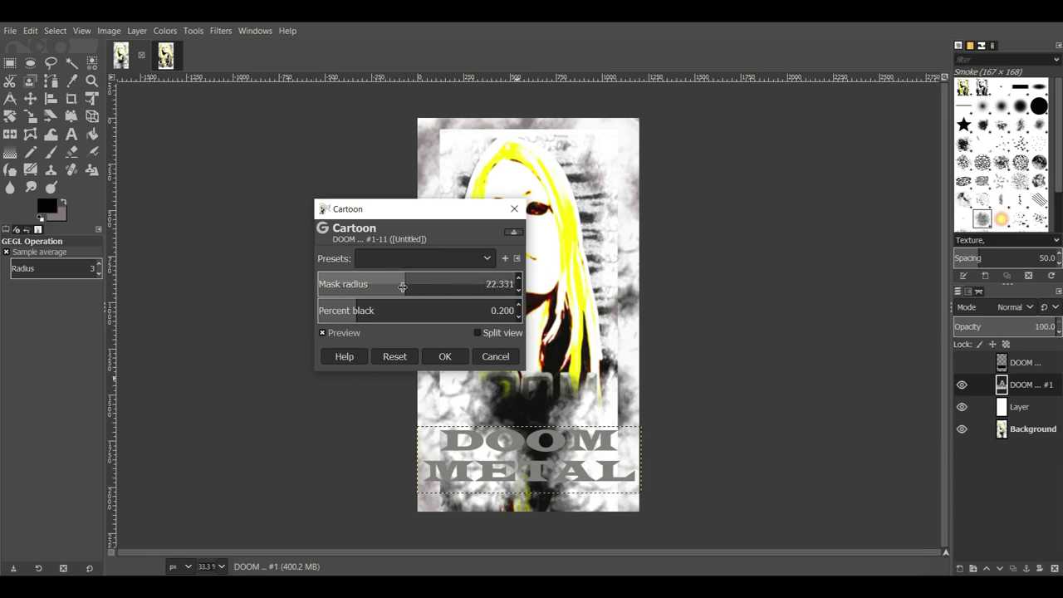
{"action": "left_click_drag", "start_coordinate": [355, 310], "coordinate": [487, 312]}
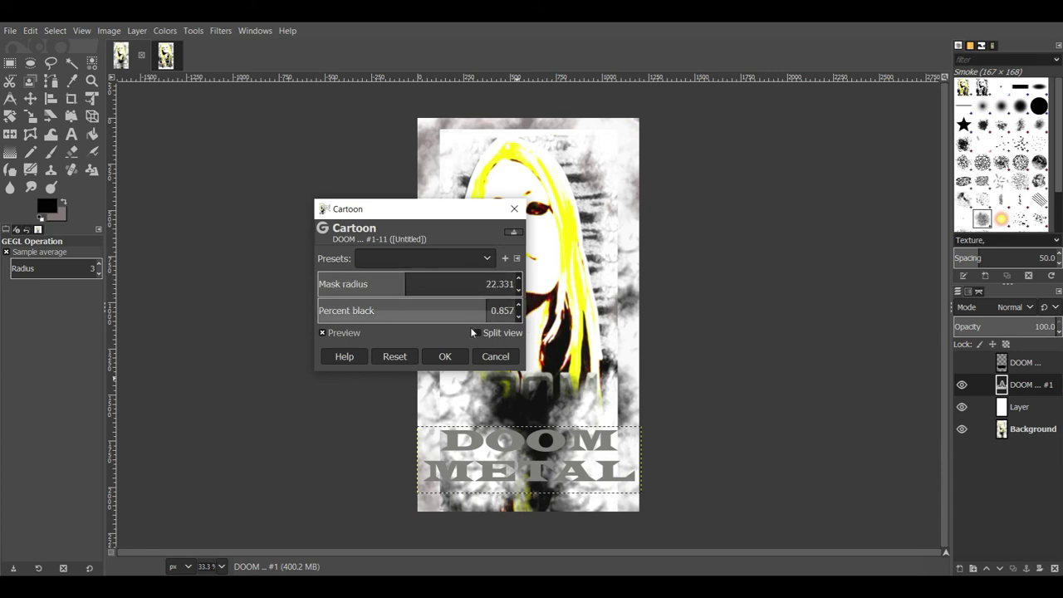
{"action": "left_click", "coordinate": [452, 357]}
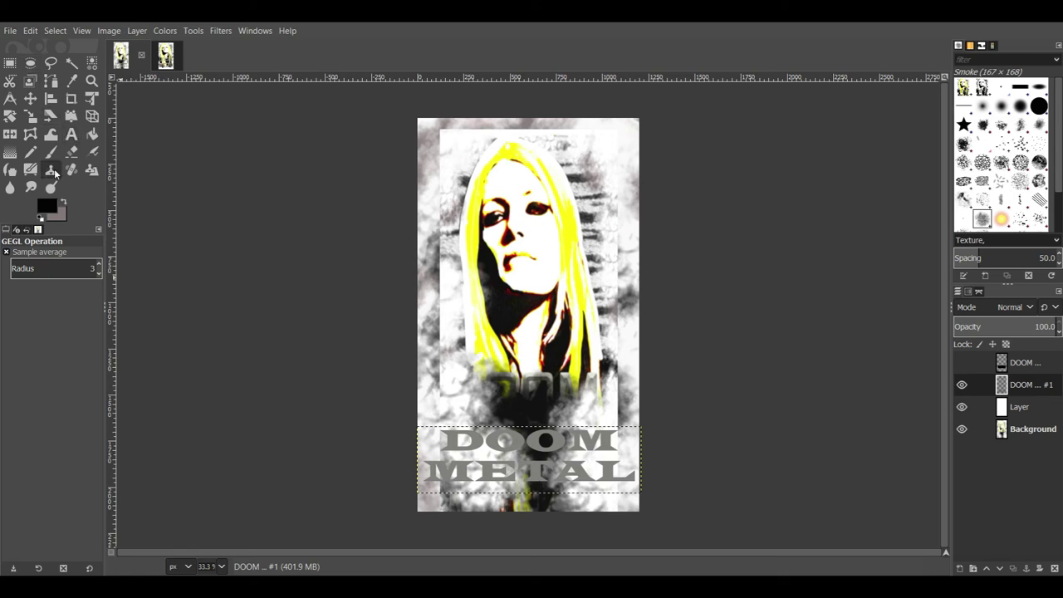
- Choose the Paintbrush with a white foreground colour and make the Background layer active
{"action": "left_click", "coordinate": [52, 154]}
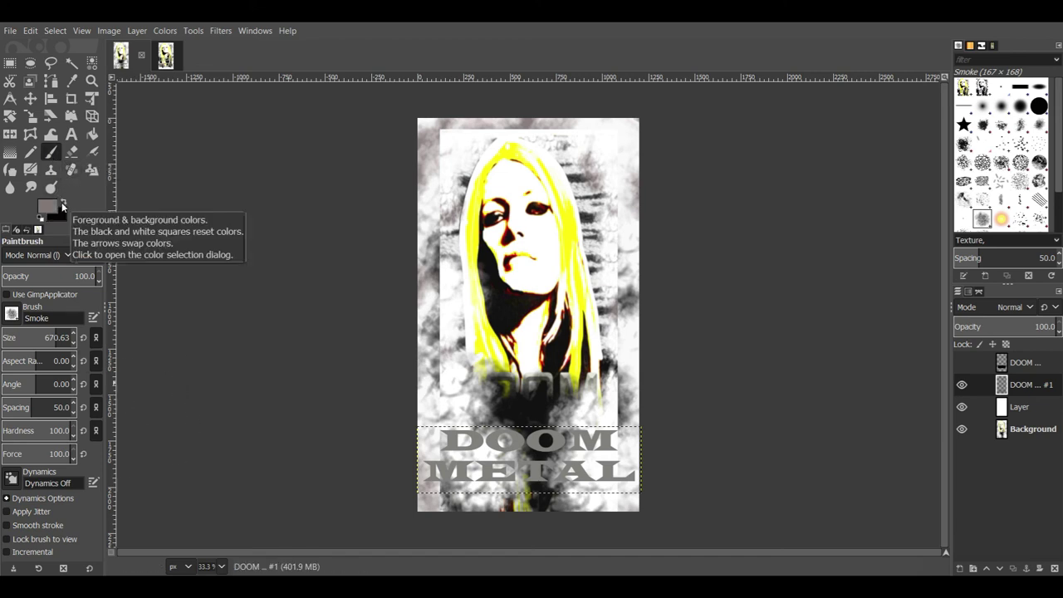
{"action": "left_click", "coordinate": [52, 205]}
{"action": "left_click", "coordinate": [53, 205]}
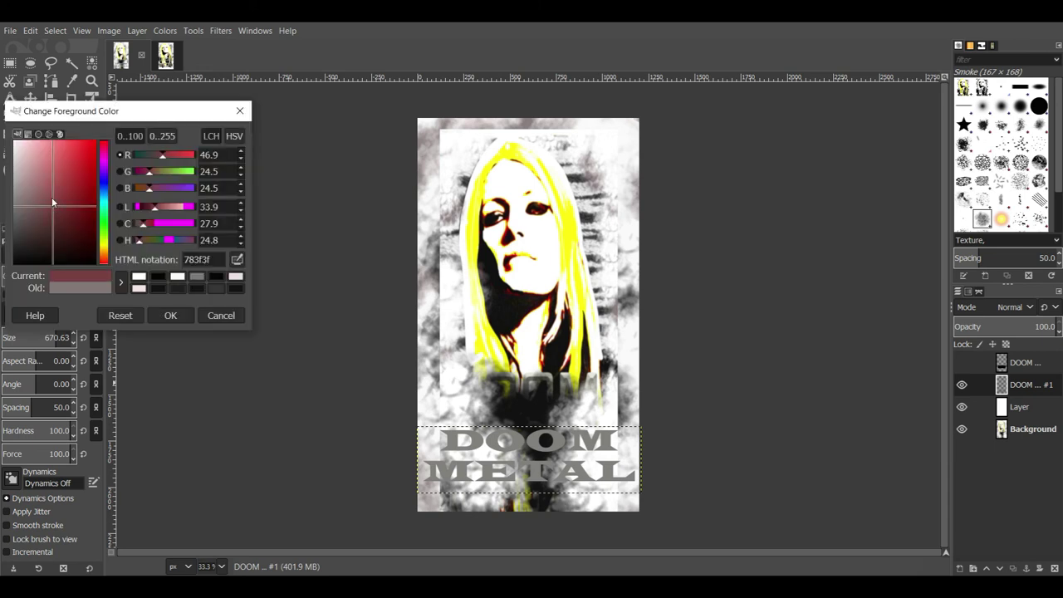
{"action": "left_click_drag", "start_coordinate": [52, 205], "coordinate": [14, 141]}
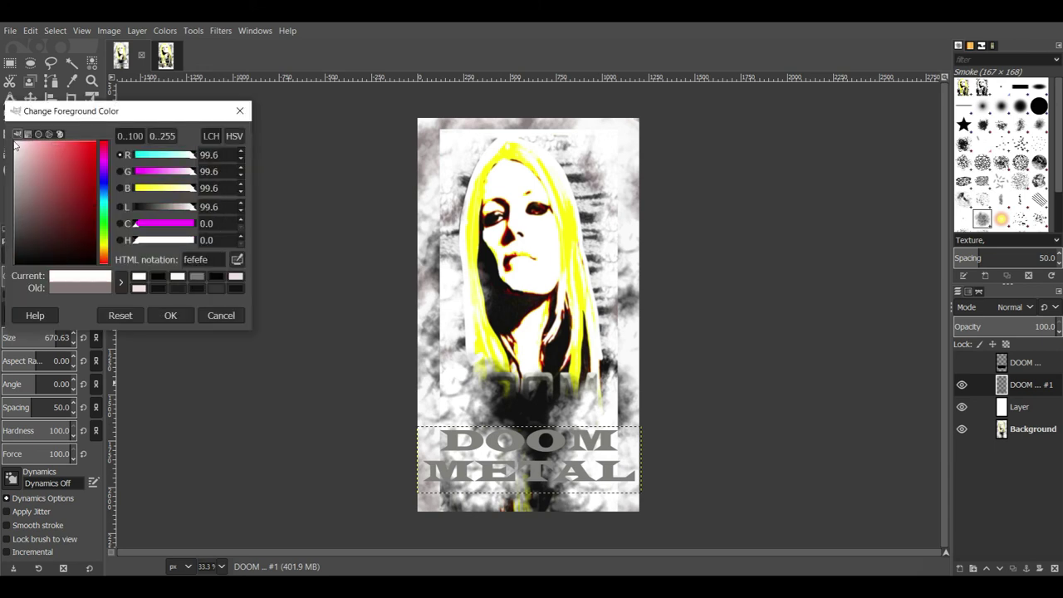
{"action": "left_click", "coordinate": [167, 321]}
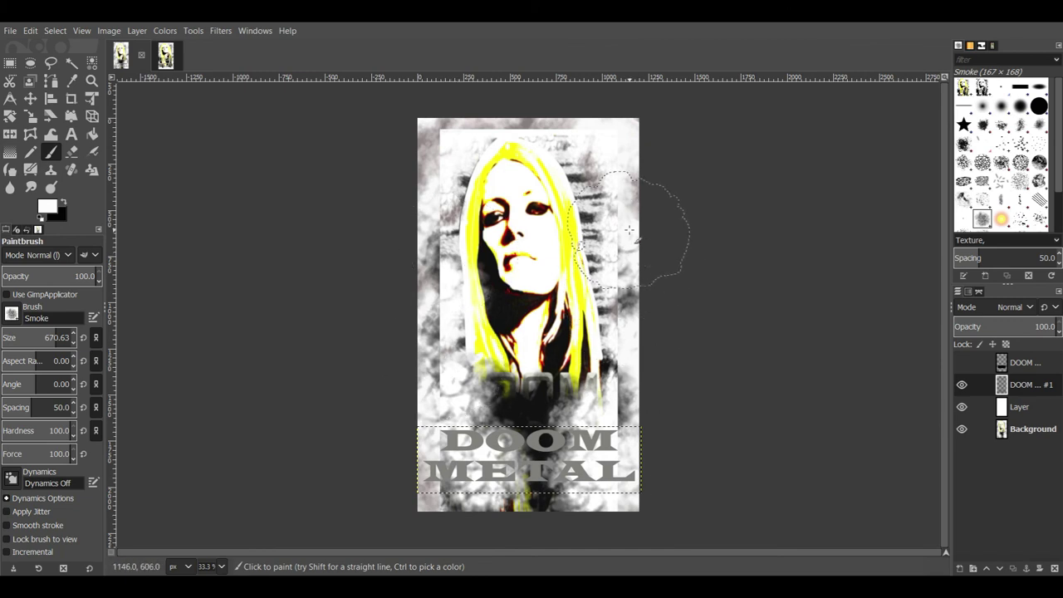
{"action": "left_click", "coordinate": [1051, 427]}
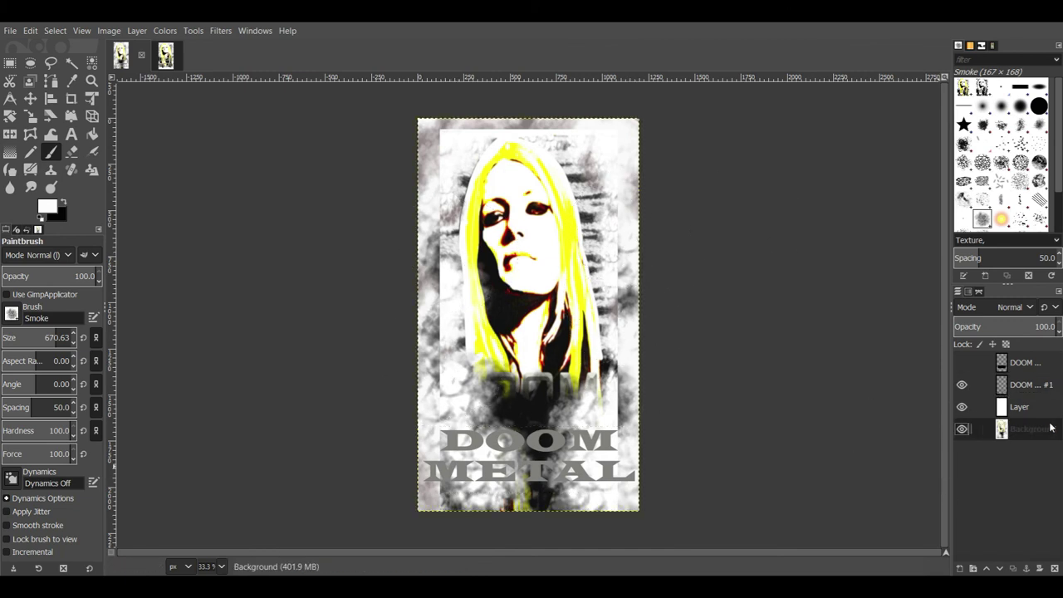
- Paint white Smoke up the left edge, then at size 351.81 dab smoke below the face
{"action": "mouse_move", "coordinate": [428, 336]}
{"action": "left_mouse_down"}
{"action": "mouse_move", "coordinate": [415, 328]}
{"action": "mouse_move", "coordinate": [411, 265]}
{"action": "mouse_move", "coordinate": [416, 157]}
{"action": "mouse_move", "coordinate": [431, 133]}
{"action": "left_mouse_up"}
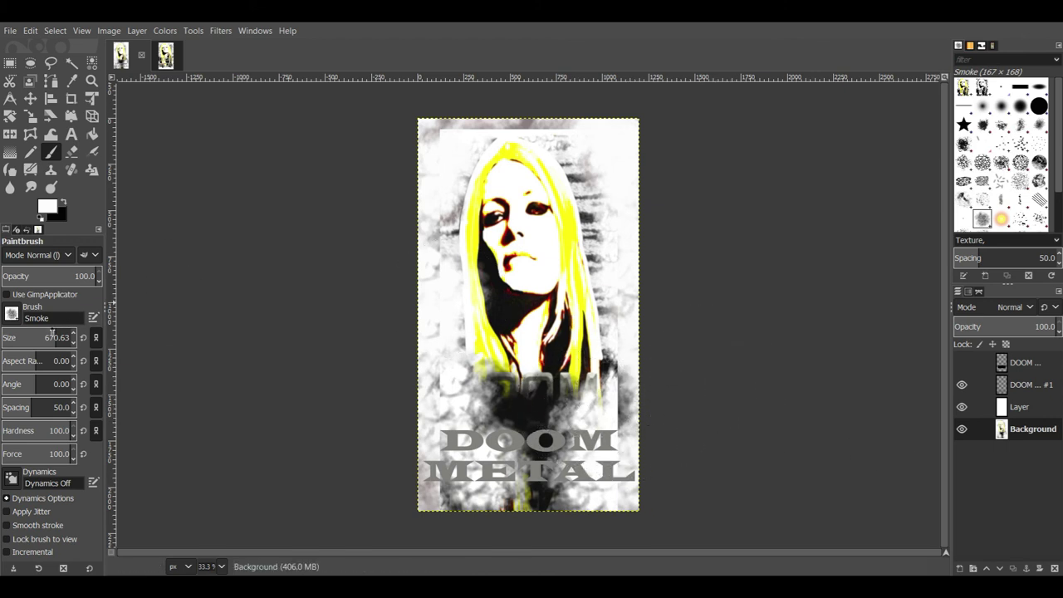
{"action": "left_click_drag", "start_coordinate": [52, 332], "coordinate": [39, 334]}
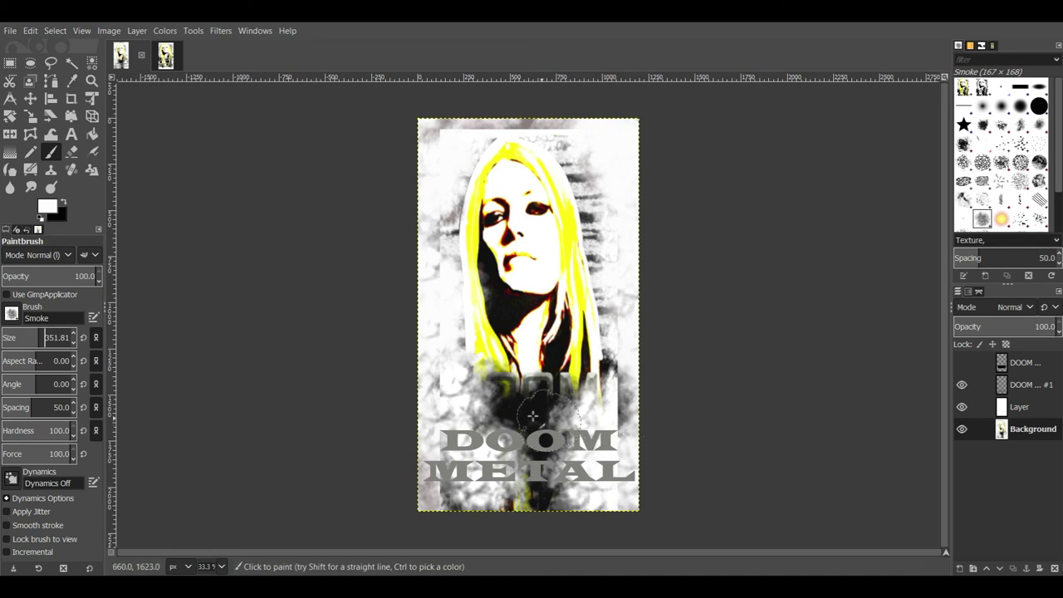
{"action": "left_click", "coordinate": [507, 405]}
{"action": "left_click", "coordinate": [546, 403]}
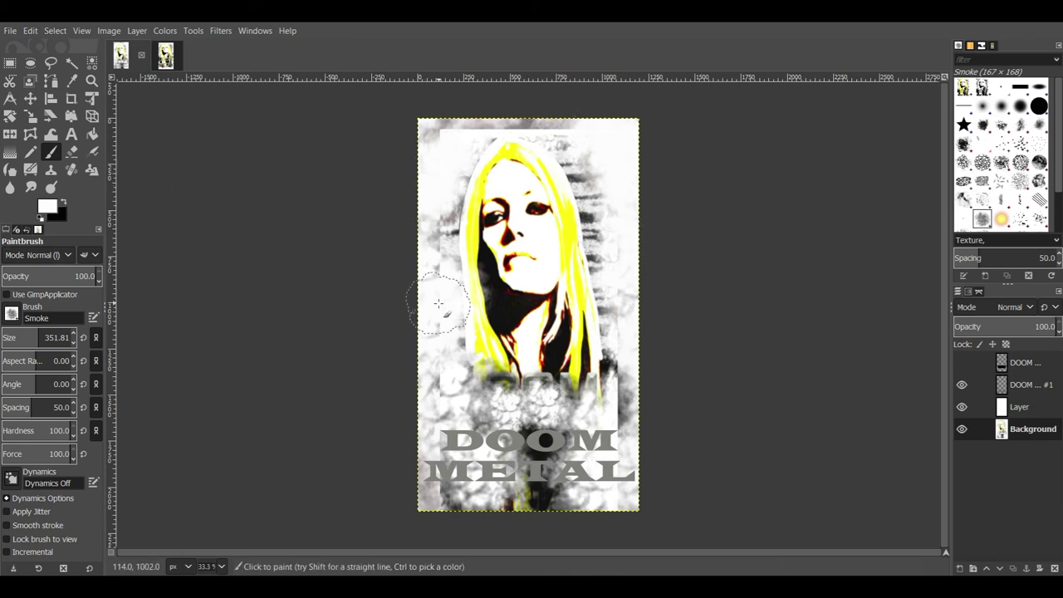
- Swap to black and brush Smoke along the left edge, top-right corner and top-left corner
{"action": "left_click", "coordinate": [63, 203]}
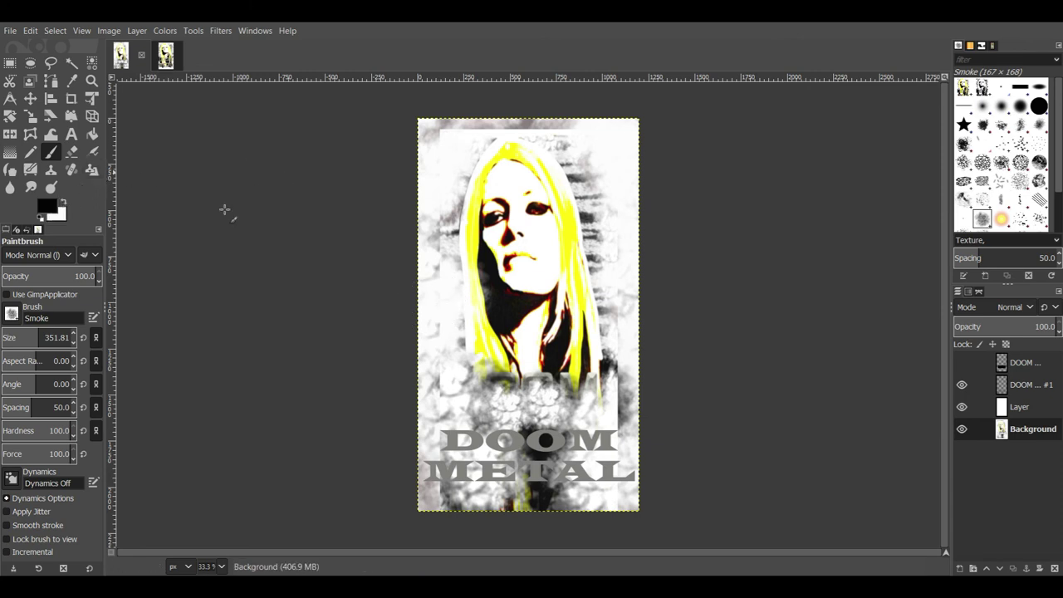
{"action": "left_click_drag", "start_coordinate": [425, 283], "coordinate": [441, 166]}
{"action": "mouse_move", "coordinate": [593, 132]}
{"action": "left_mouse_down"}
{"action": "mouse_move", "coordinate": [672, 193]}
{"action": "mouse_move", "coordinate": [651, 300]}
{"action": "mouse_move", "coordinate": [663, 348]}
{"action": "mouse_move", "coordinate": [651, 170]}
{"action": "mouse_move", "coordinate": [640, 123]}
{"action": "left_mouse_up"}
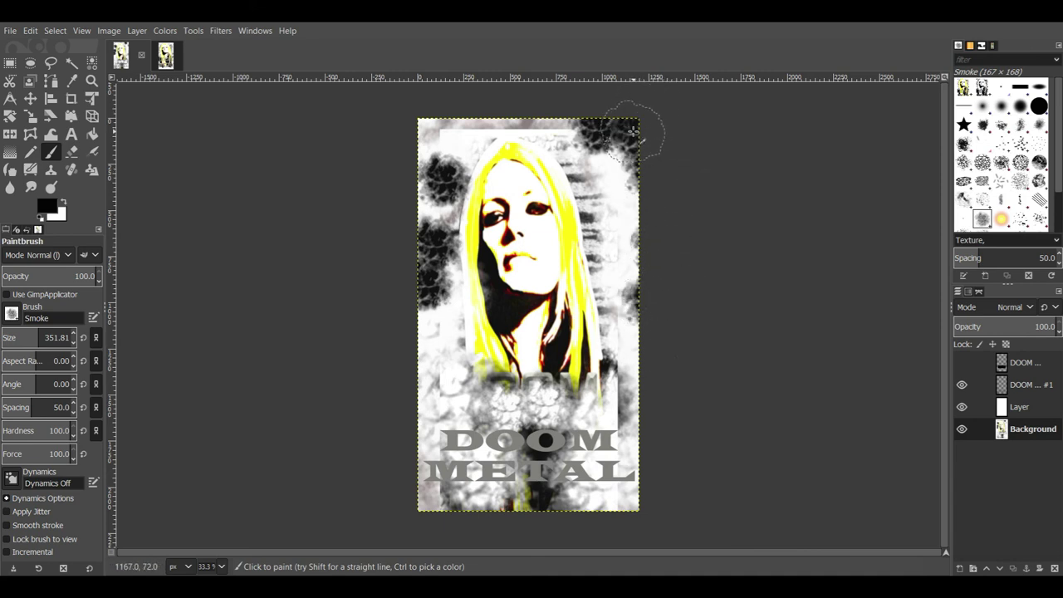
{"action": "mouse_move", "coordinate": [407, 105]}
{"action": "left_mouse_down"}
{"action": "mouse_move", "coordinate": [436, 124]}
{"action": "mouse_move", "coordinate": [477, 117]}
{"action": "mouse_move", "coordinate": [428, 185]}
{"action": "mouse_move", "coordinate": [440, 342]}
{"action": "mouse_move", "coordinate": [436, 375]}
{"action": "mouse_move", "coordinate": [433, 350]}
{"action": "mouse_move", "coordinate": [423, 365]}
{"action": "left_mouse_up"}
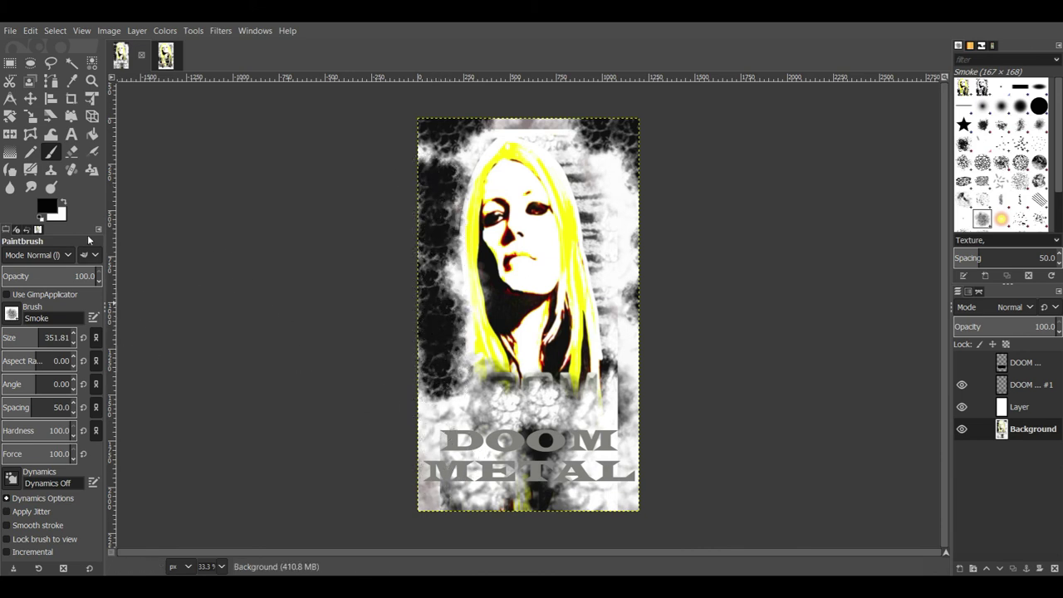
- Swap back to white and brush Smoke over the left edge and top-right corner
{"action": "left_click", "coordinate": [65, 204]}
{"action": "mouse_move", "coordinate": [419, 356]}
{"action": "left_mouse_down"}
{"action": "mouse_move", "coordinate": [450, 370]}
{"action": "mouse_move", "coordinate": [436, 384]}
{"action": "mouse_move", "coordinate": [433, 132]}
{"action": "left_mouse_up"}
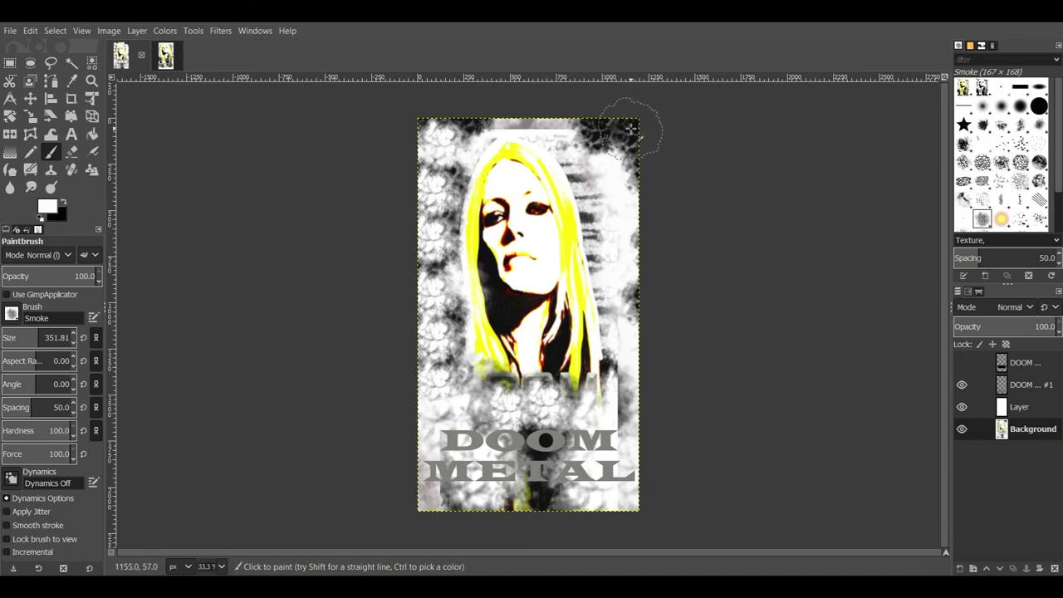
{"action": "left_click", "coordinate": [588, 122]}
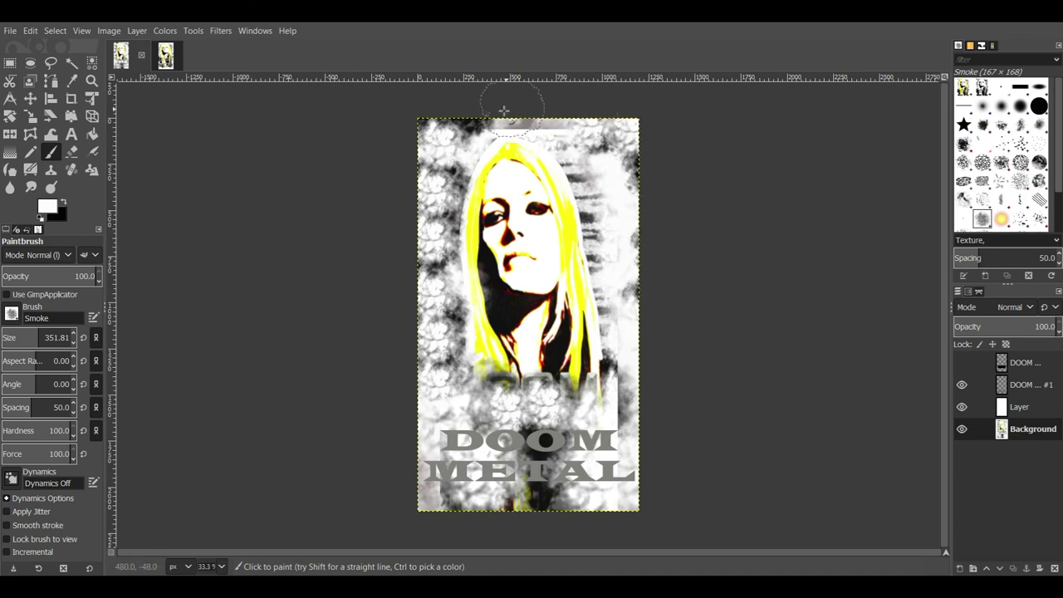